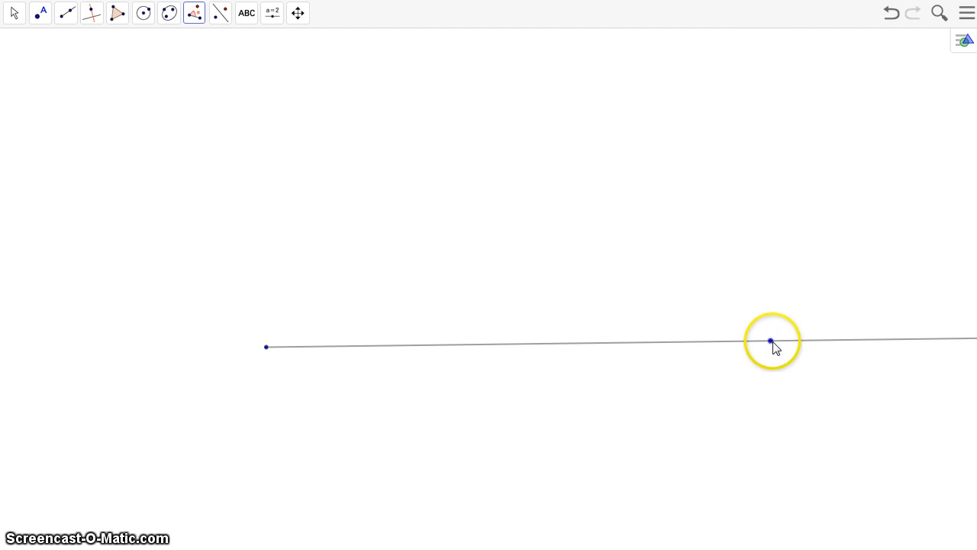
Construct a 40° counter-clockwise angle at the horizontal ray's endpoint, measured from its second point
left_click(771, 341)
left_click(266, 347)
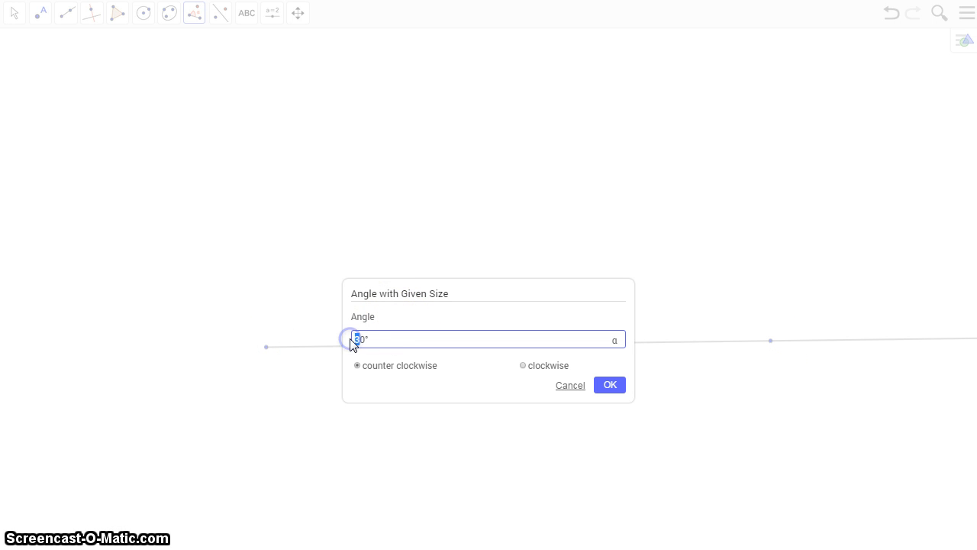
left_click(621, 387)
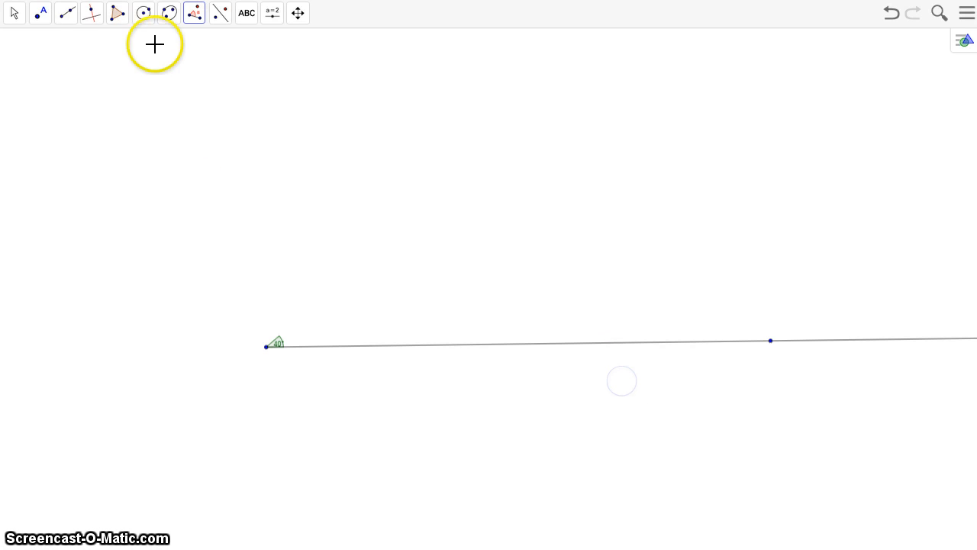
Try to draw the angle's upper ray from the vertex through a freely placed point, and undo back to the horizontal ray
left_click(42, 20)
left_click(68, 14)
left_click(69, 117)
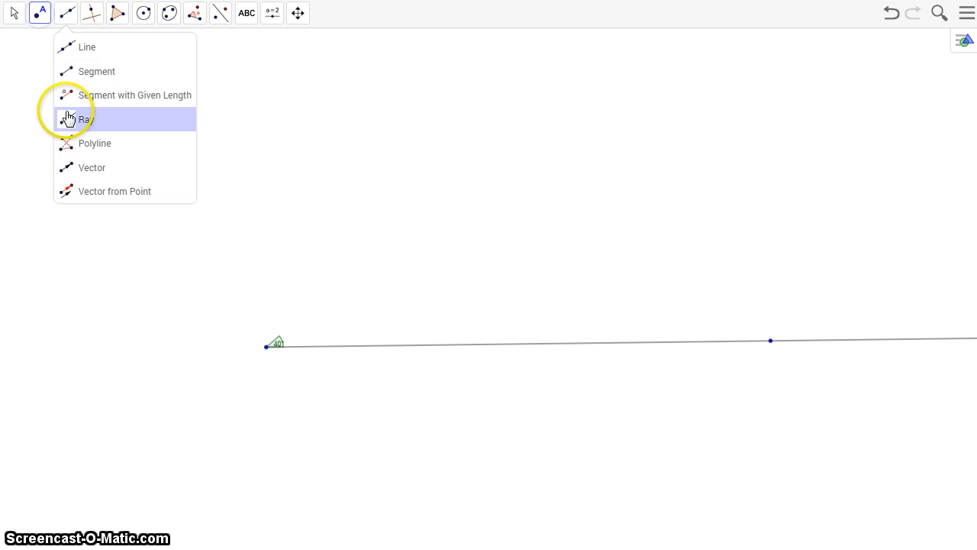
left_click(267, 347)
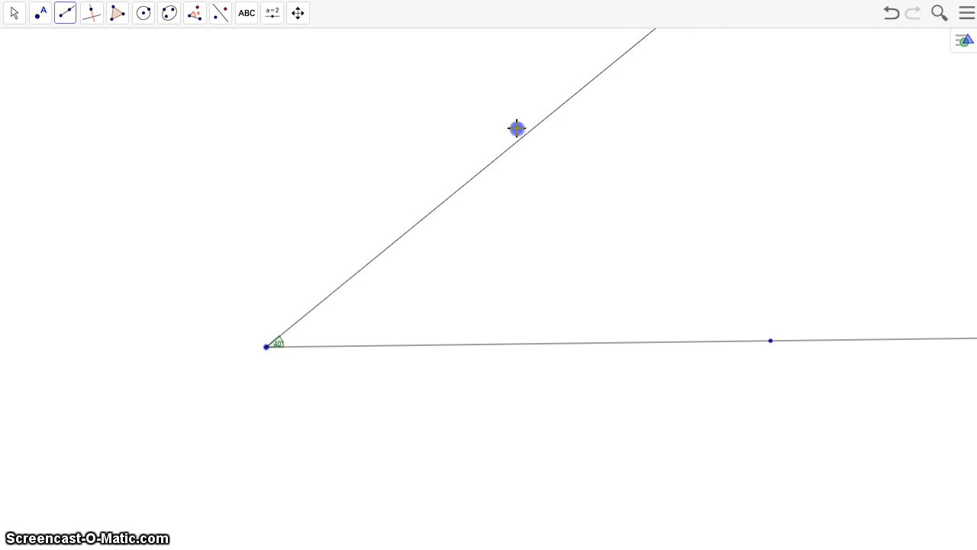
left_click(515, 129)
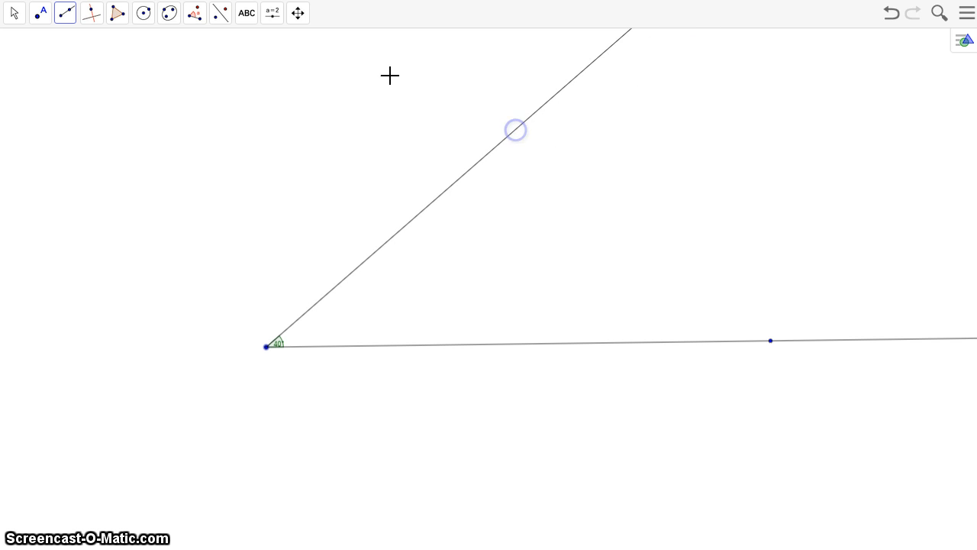
left_click(898, 15)
Construct a 40° counter-clockwise angle of given size at the horizontal ray's endpoint, starting from its second point
left_click(298, 13)
left_click(374, 47)
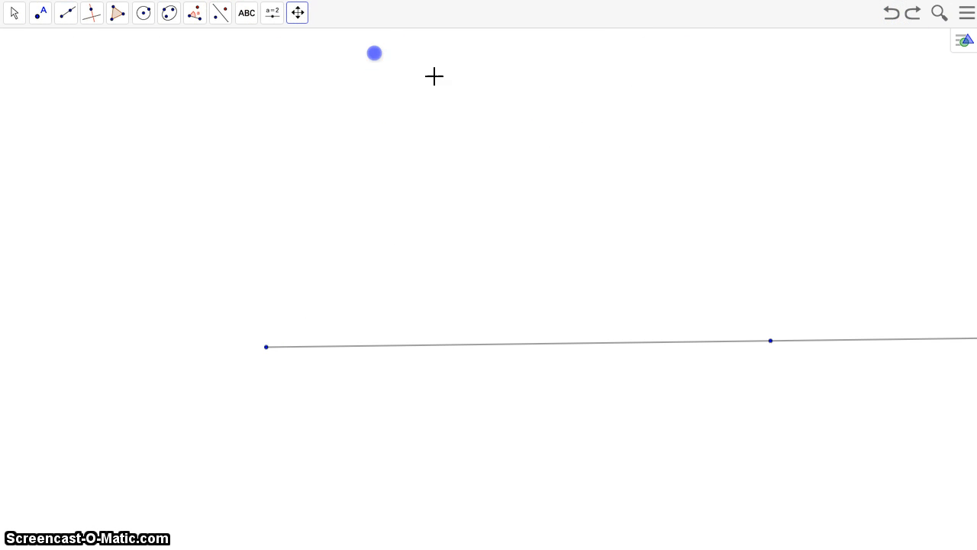
left_click_drag(556, 122, 493, 198)
left_click(298, 13)
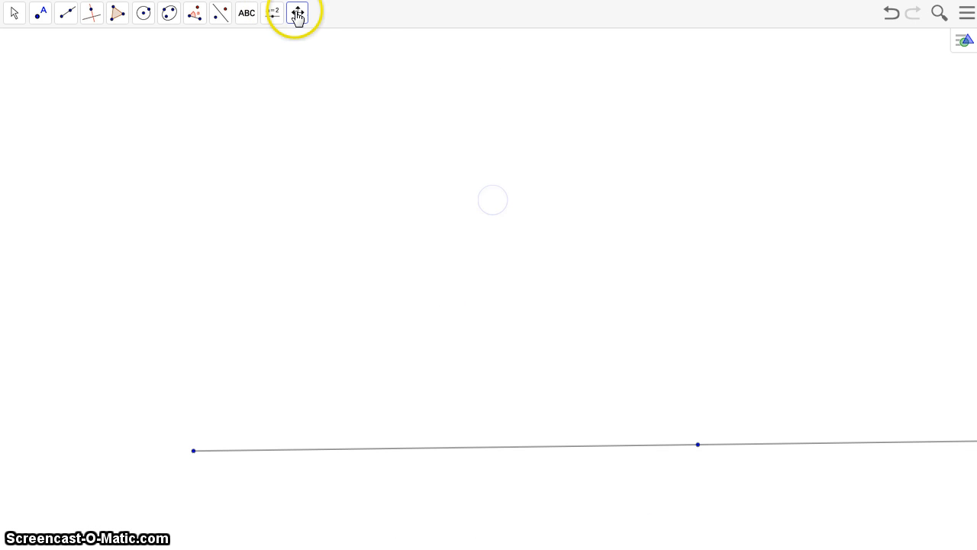
left_click(294, 94)
left_click(437, 204)
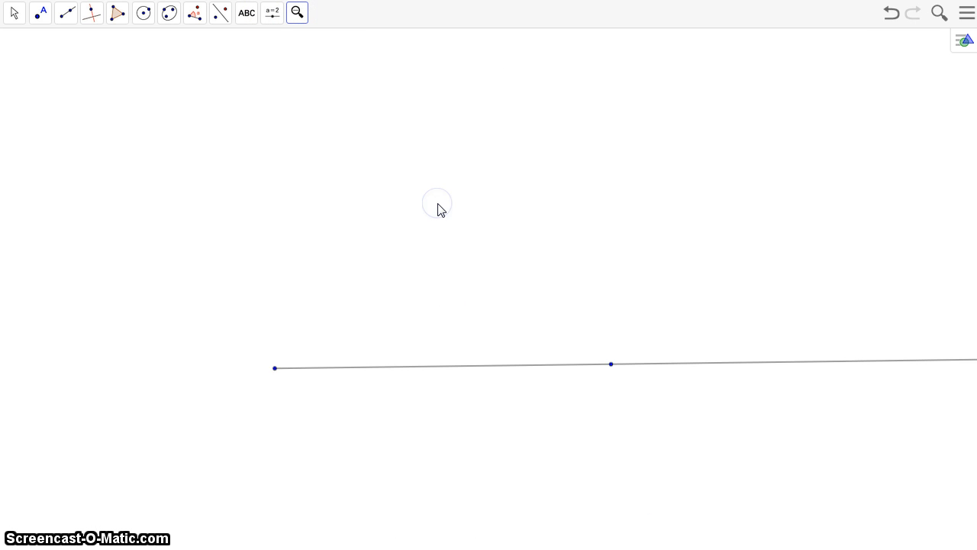
left_click(298, 13)
left_click(308, 47)
left_click_drag(390, 143, 339, 257)
left_click(195, 15)
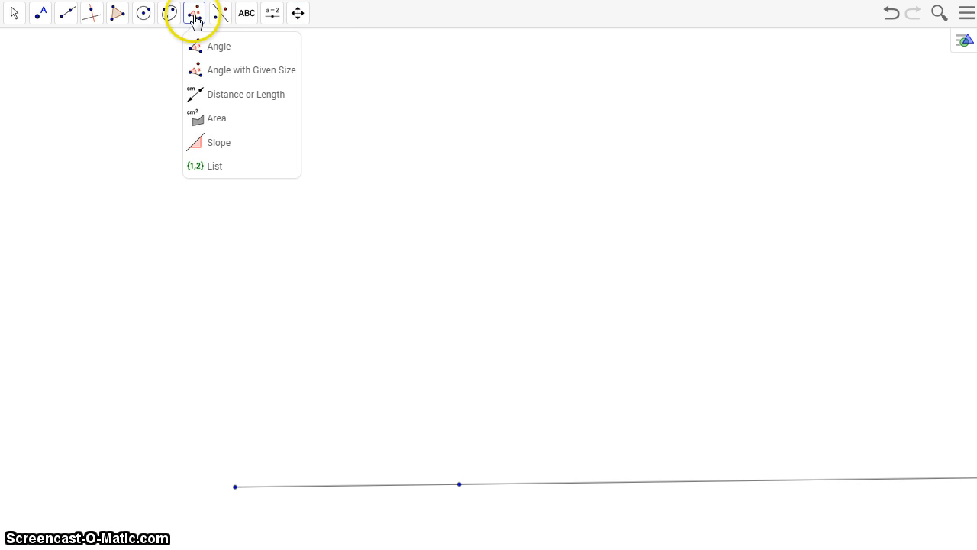
left_click(207, 69)
left_click(460, 483)
left_click(234, 489)
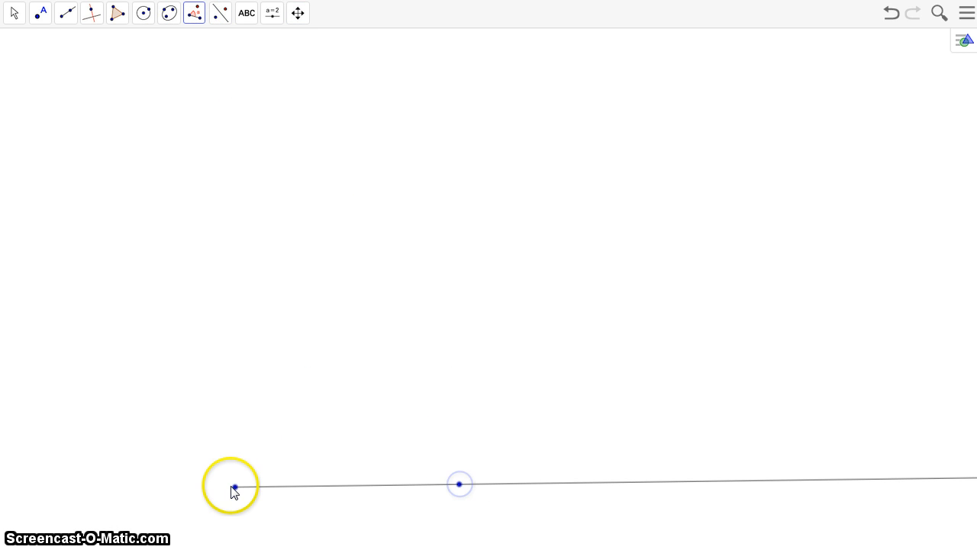
left_click(613, 386)
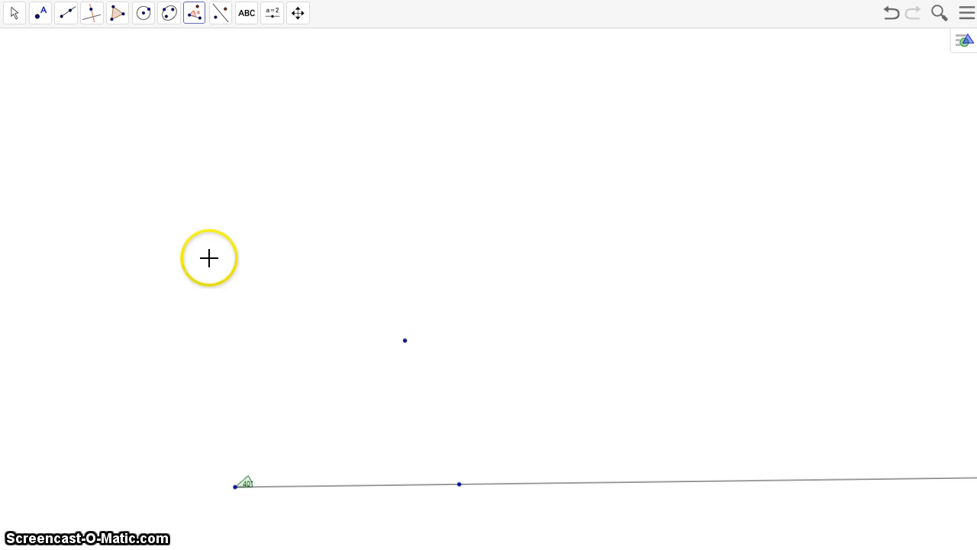
Draw a ray from the angle's vertex through the rotated point above the horizontal ray
left_click(64, 25)
left_click(68, 118)
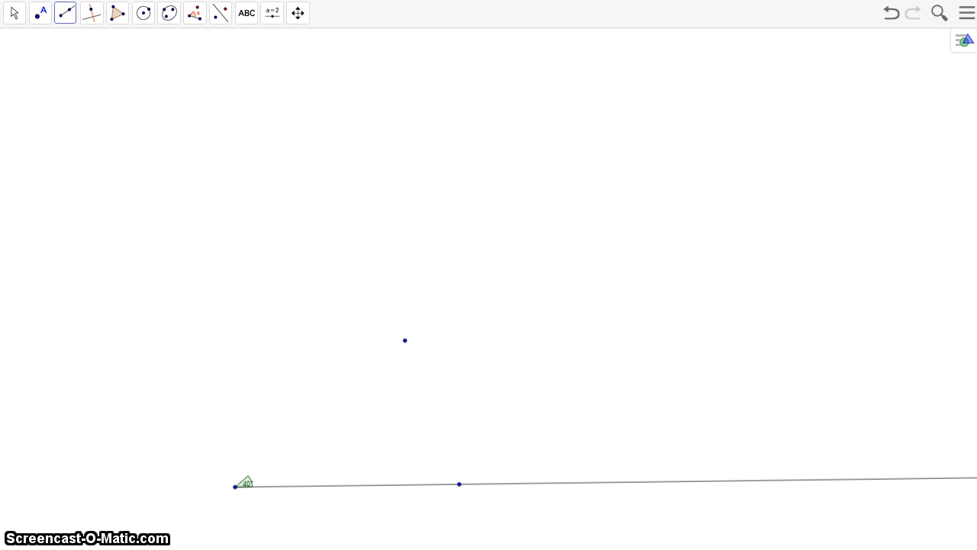
left_click(234, 487)
left_click(405, 341)
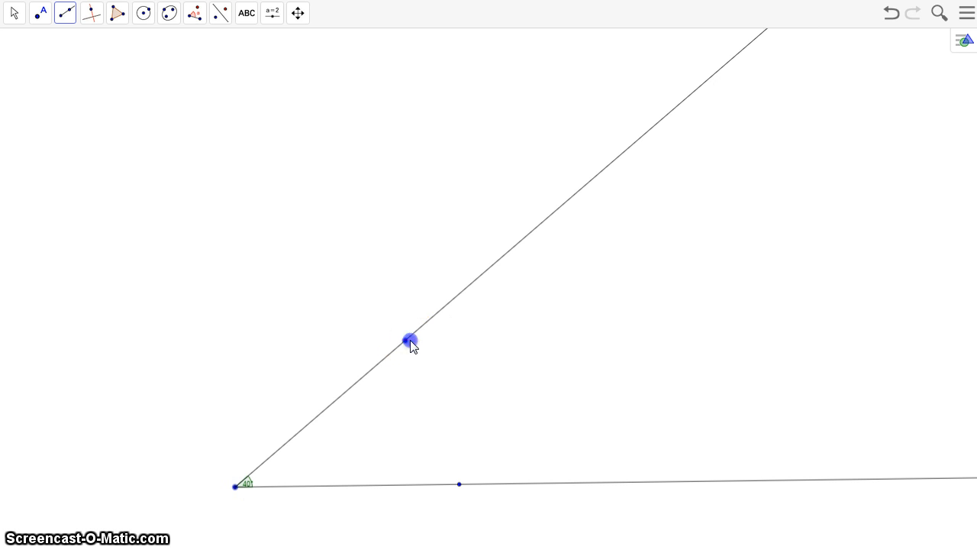
Draw a segment with a given length of 5 from the angle's vertex
left_click(288, 22)
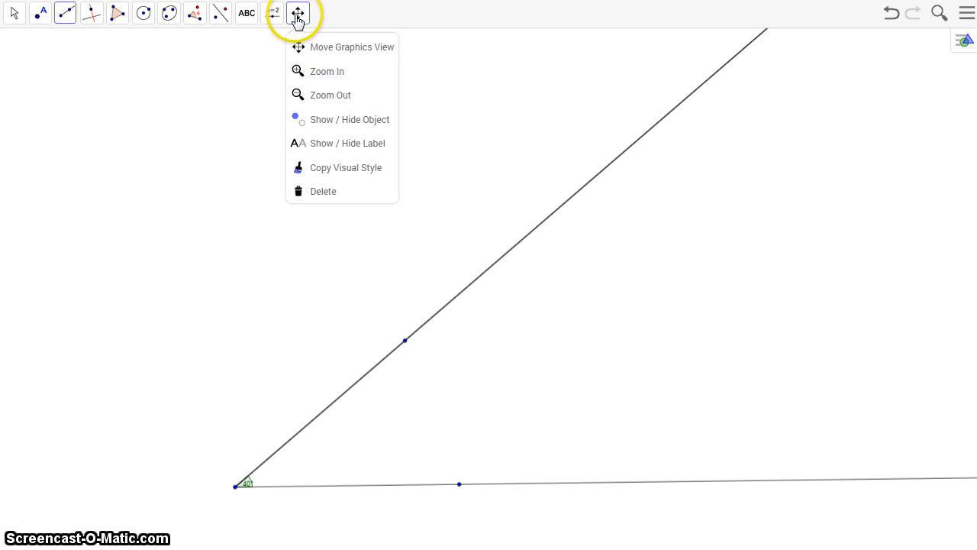
left_click(303, 75)
left_click(389, 459)
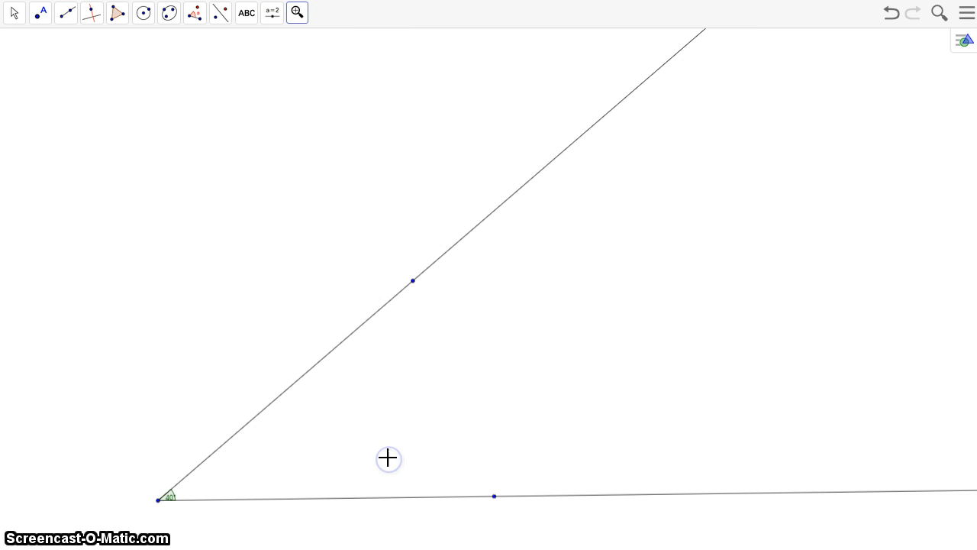
left_click(390, 459)
left_click(299, 14)
left_click(301, 46)
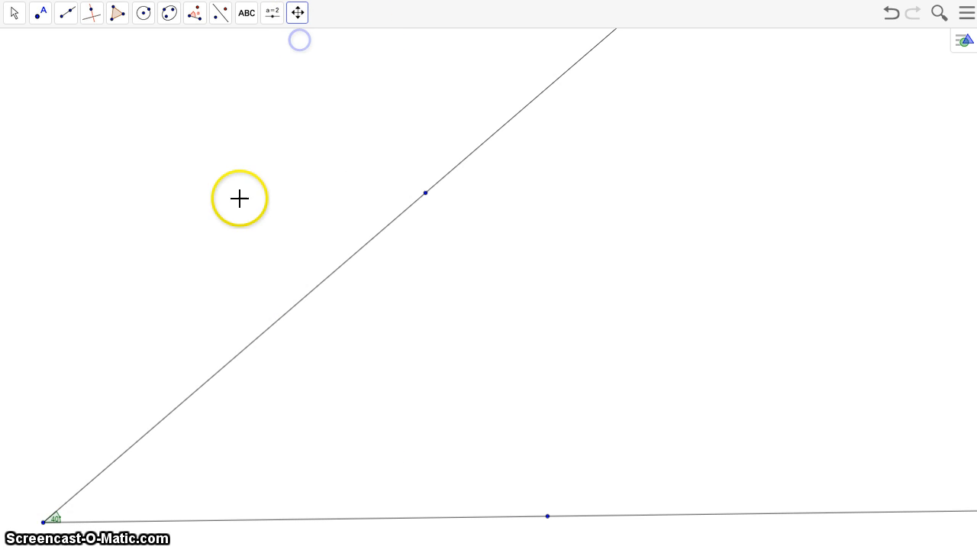
left_click_drag(240, 199, 367, 108)
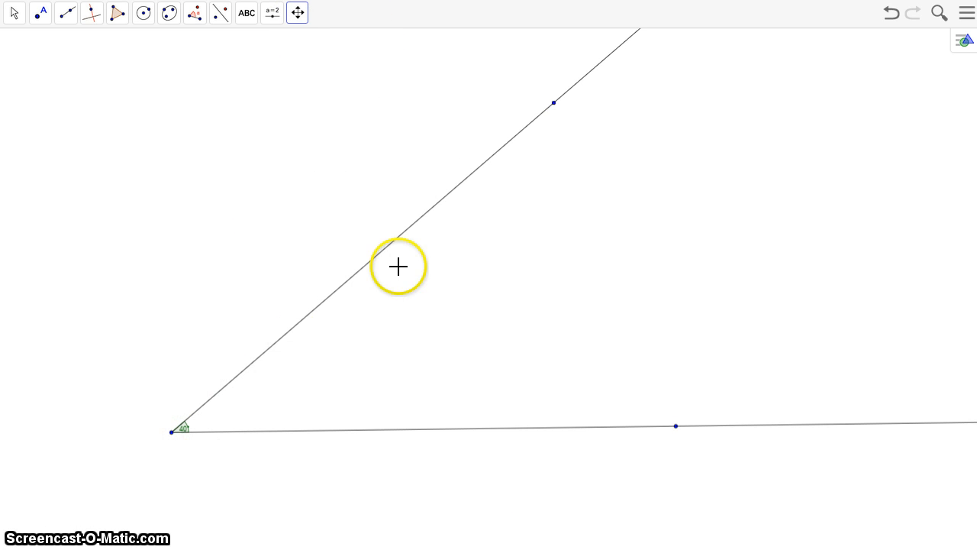
left_click(69, 22)
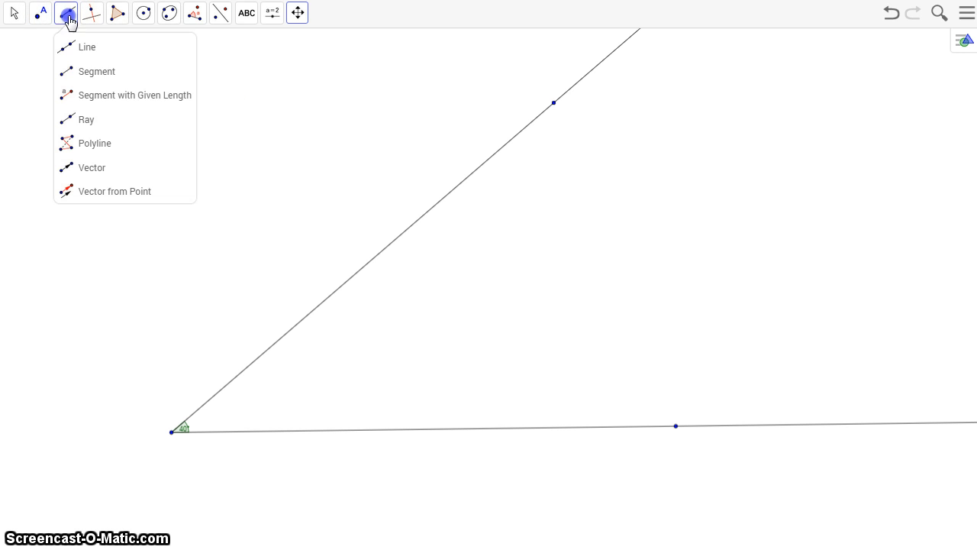
left_click(96, 89)
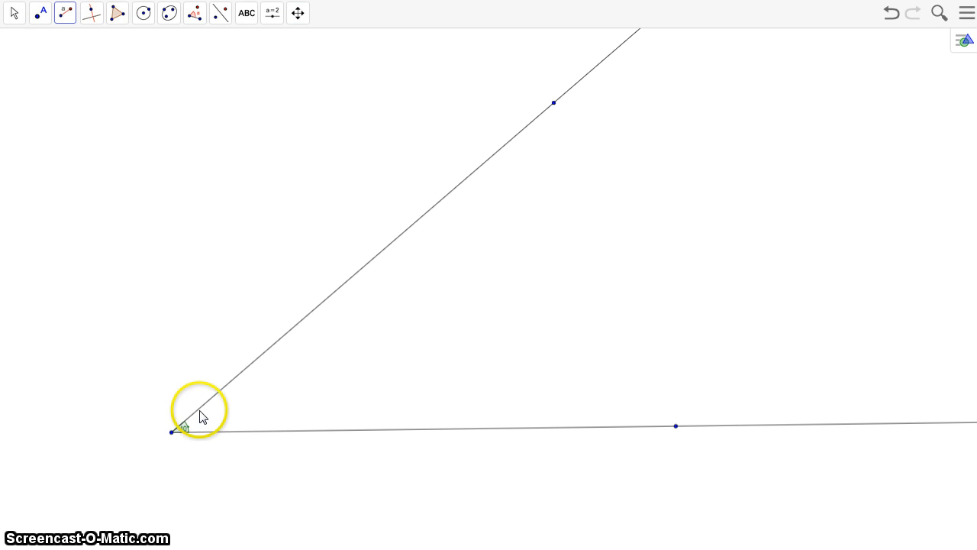
left_click(173, 432)
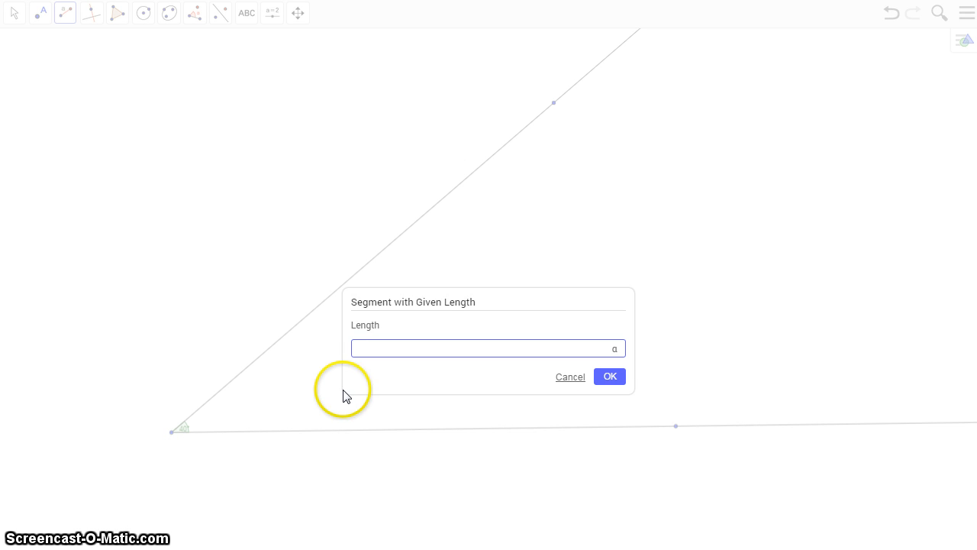
type("5")
left_click(609, 378)
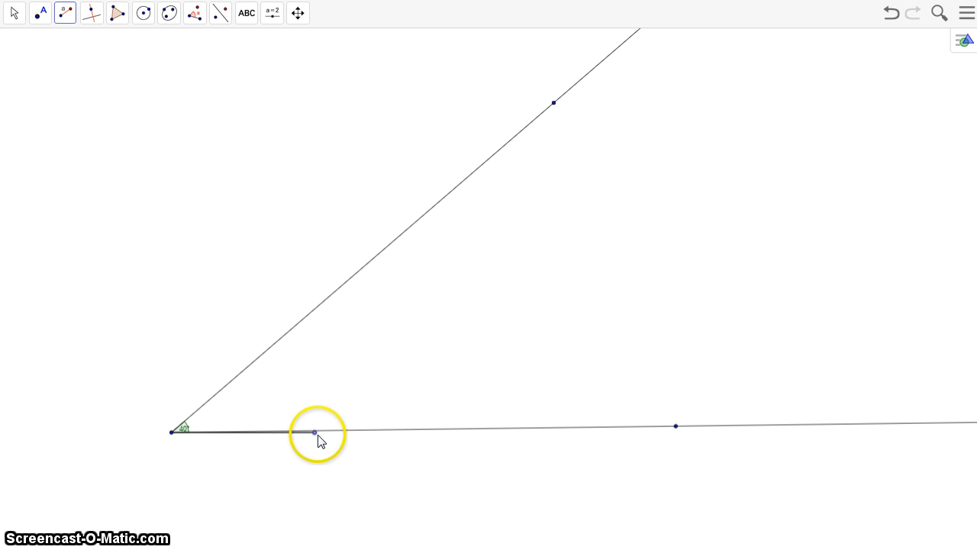
Swing the segment's free endpoint above the upper ray and draw a circle centred at the vertex through that endpoint
left_click(13, 13)
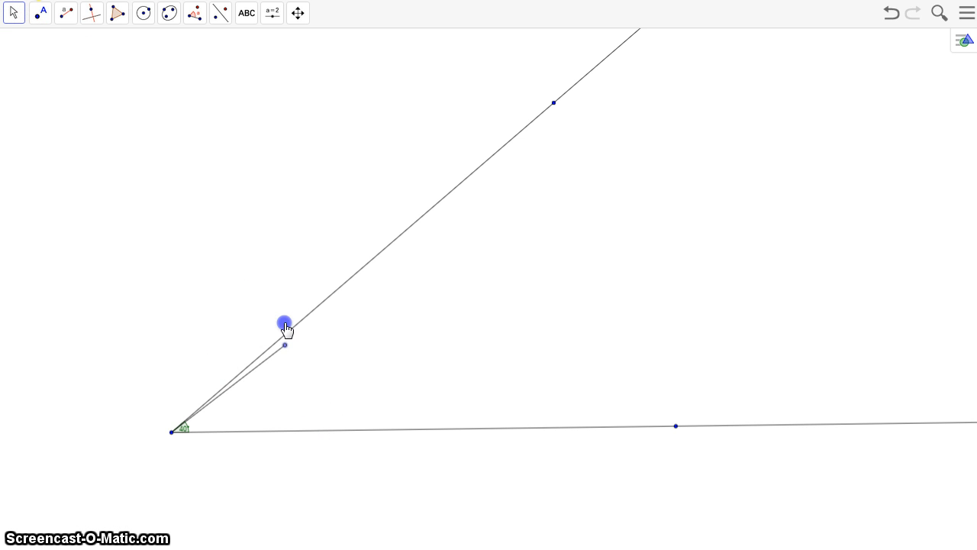
left_click_drag(287, 340, 253, 284)
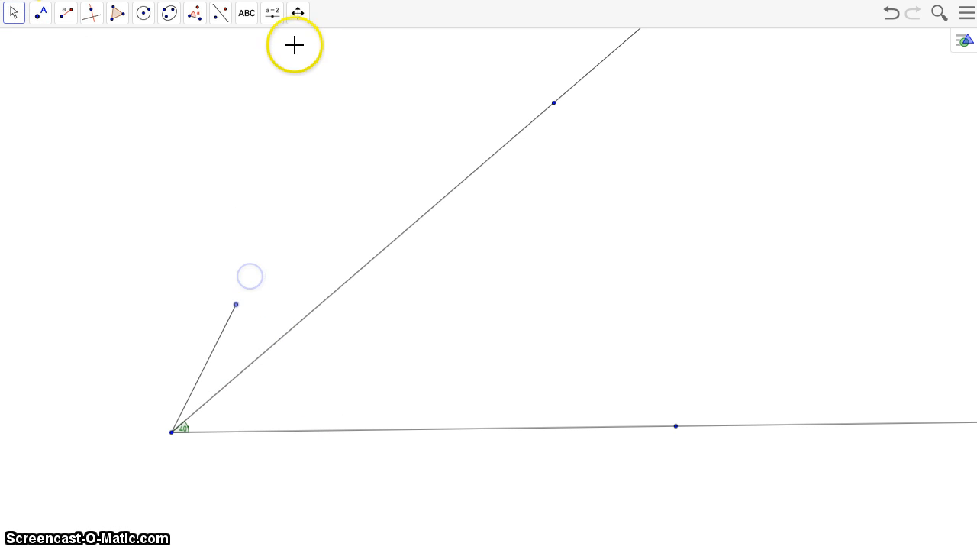
left_click(298, 12)
left_click(299, 70)
left_click(257, 345)
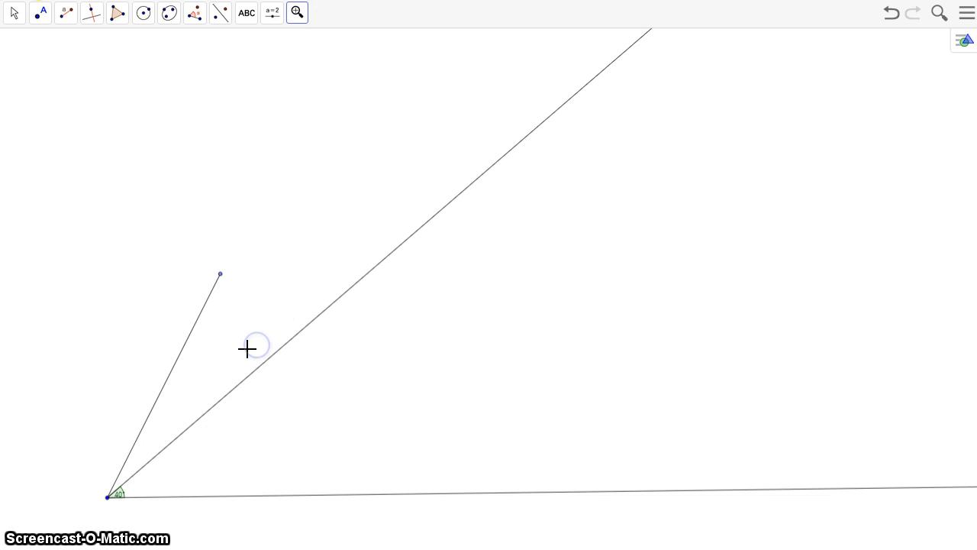
left_click(298, 13)
left_click(305, 44)
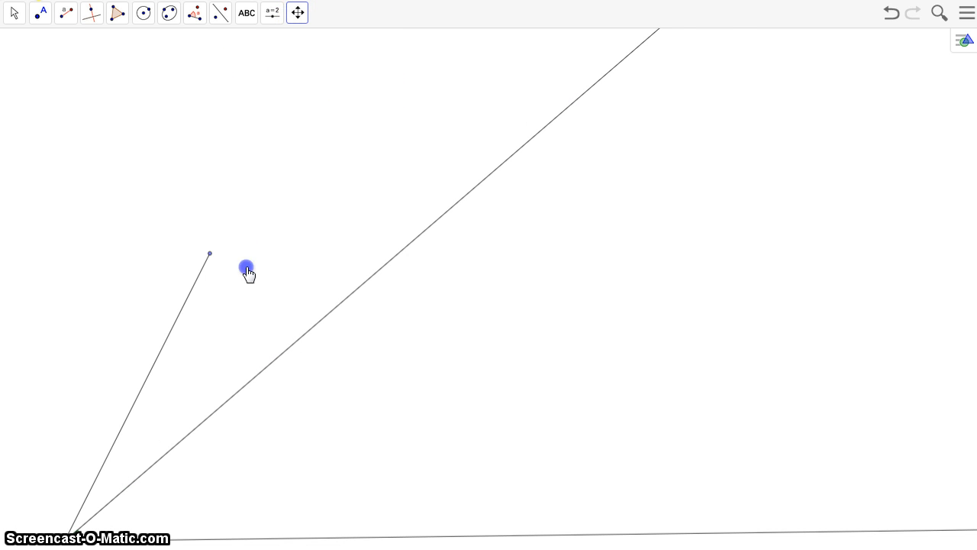
left_click_drag(247, 271, 487, 145)
left_click(143, 14)
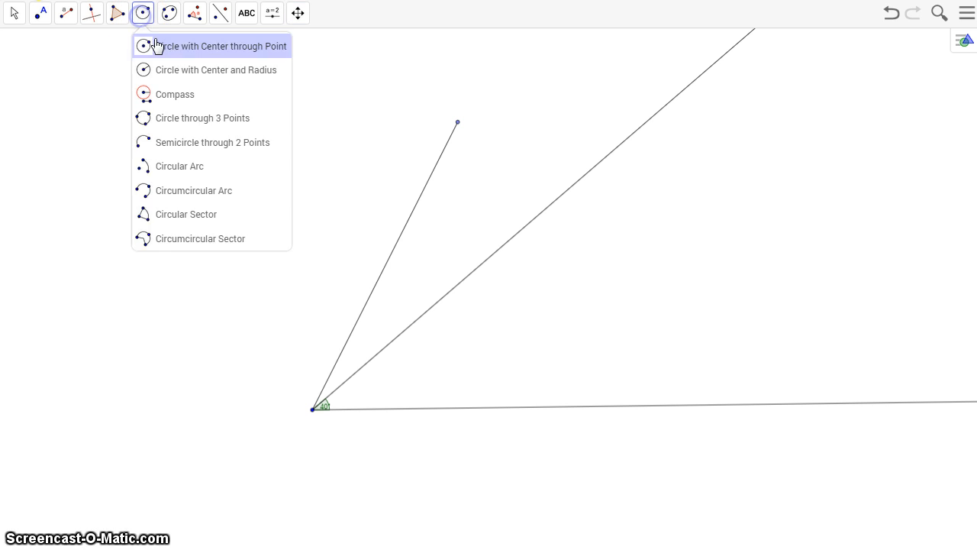
left_click(155, 43)
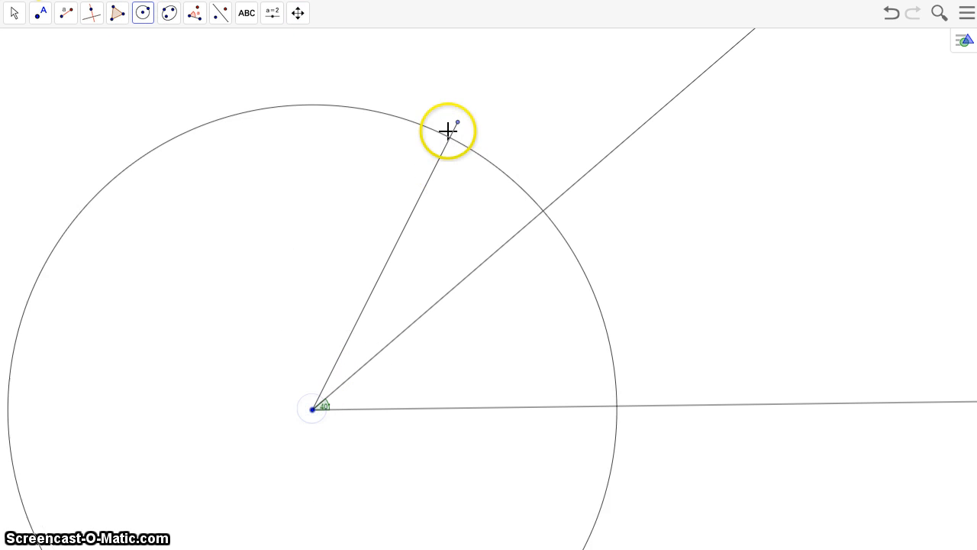
left_click(459, 123)
Place a point where the circle intersects the angle's upper ray
left_click(67, 13)
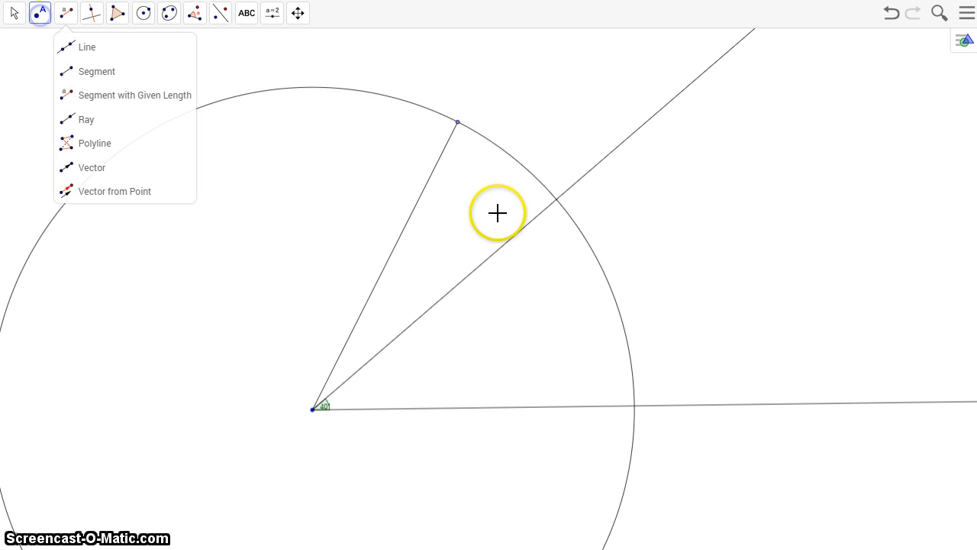
left_click(151, 46)
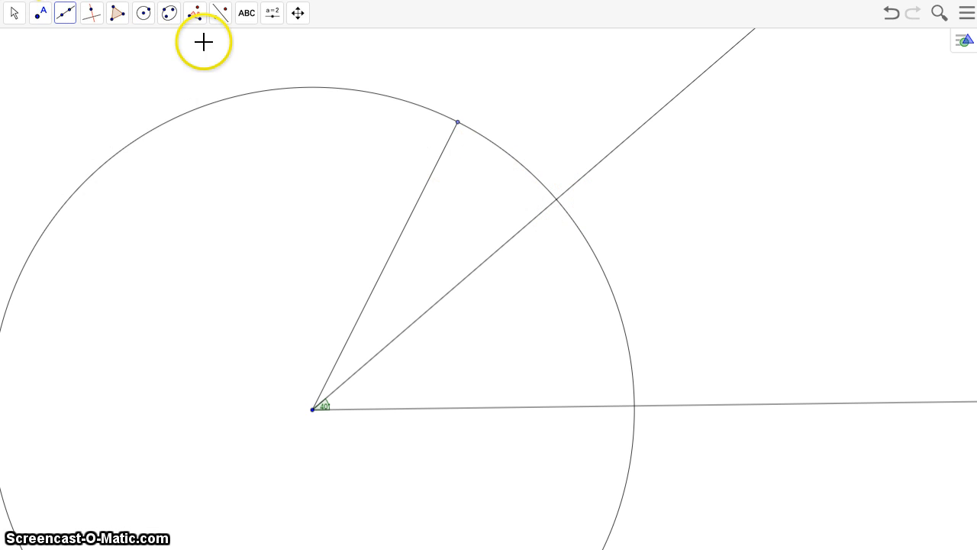
left_click(39, 14)
left_click(65, 50)
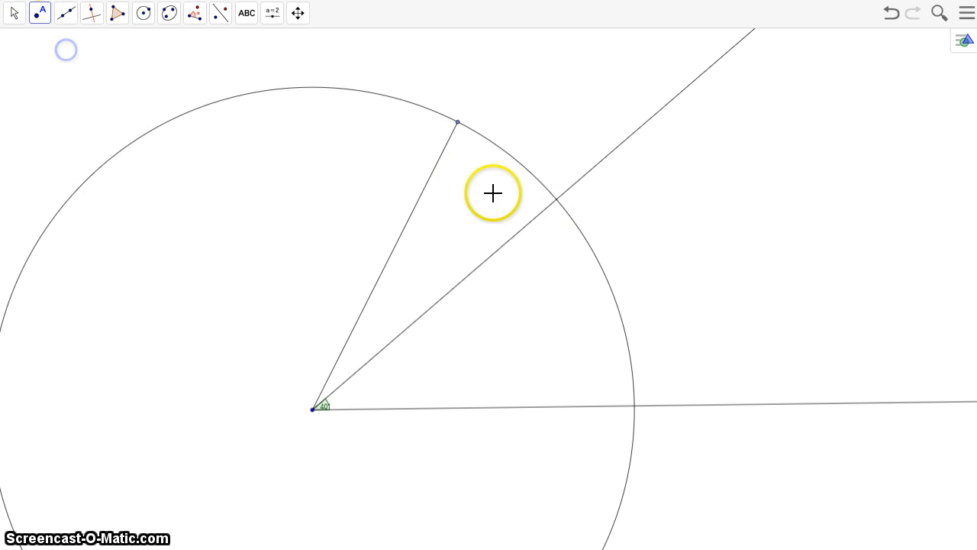
left_click(556, 199)
Hide the circle, the length-5 segment and its free endpoint, keeping the intersection point on the upper ray
left_click(23, 23)
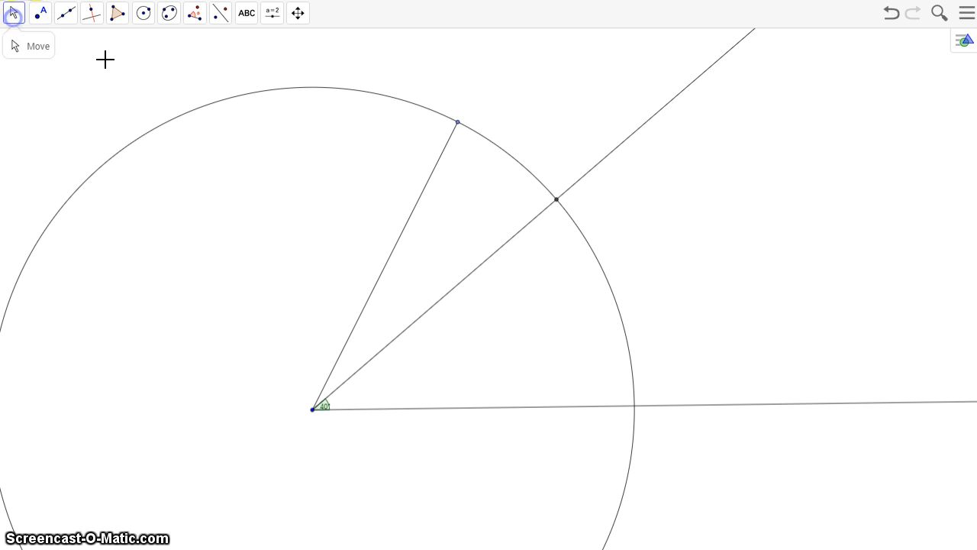
left_click(455, 136)
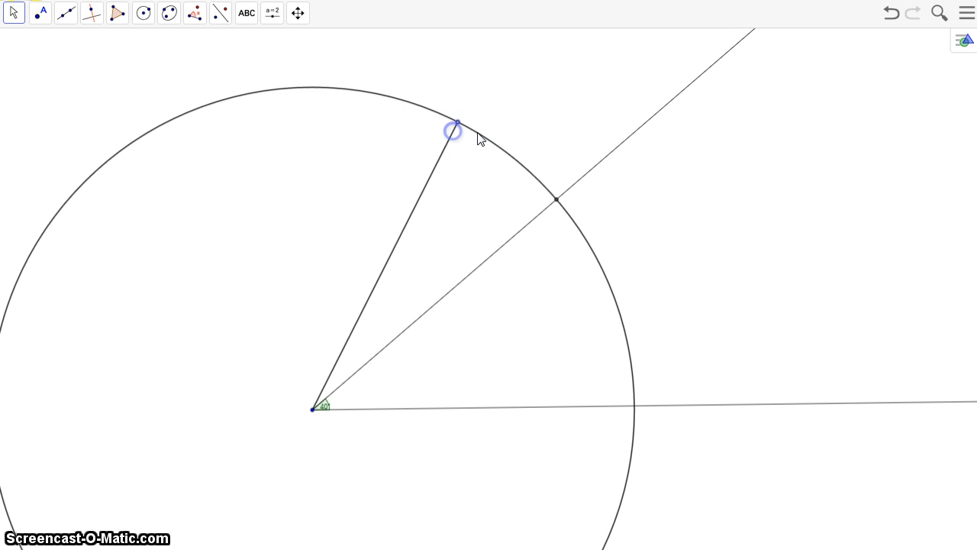
right_click(478, 135)
left_click(486, 154)
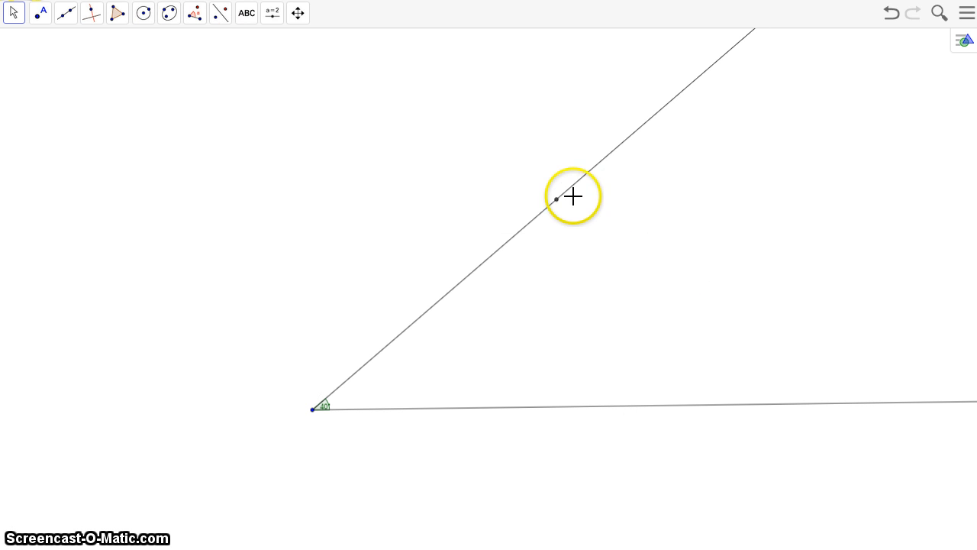
Draw a segment from the angle's vertex to the intersection point on the upper ray
left_click(65, 13)
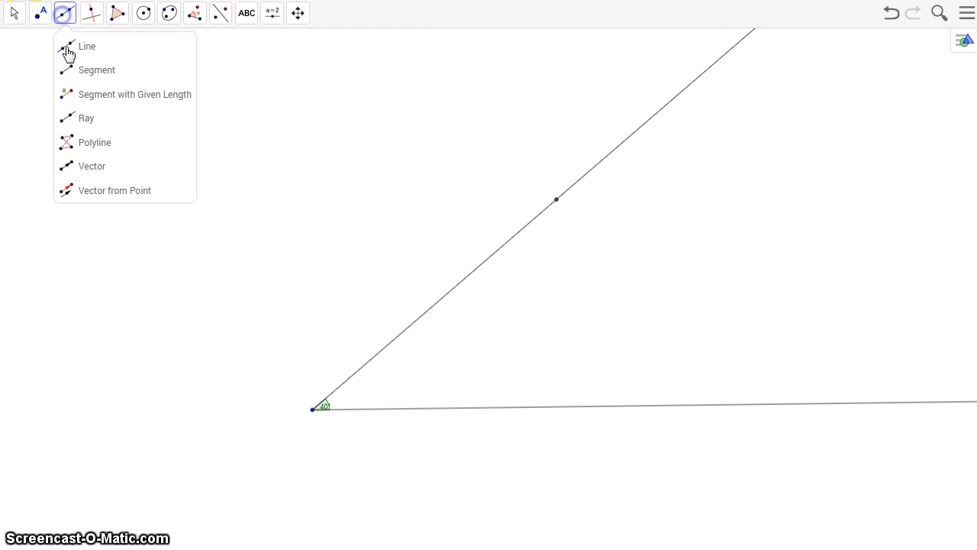
left_click(77, 68)
left_click(311, 411)
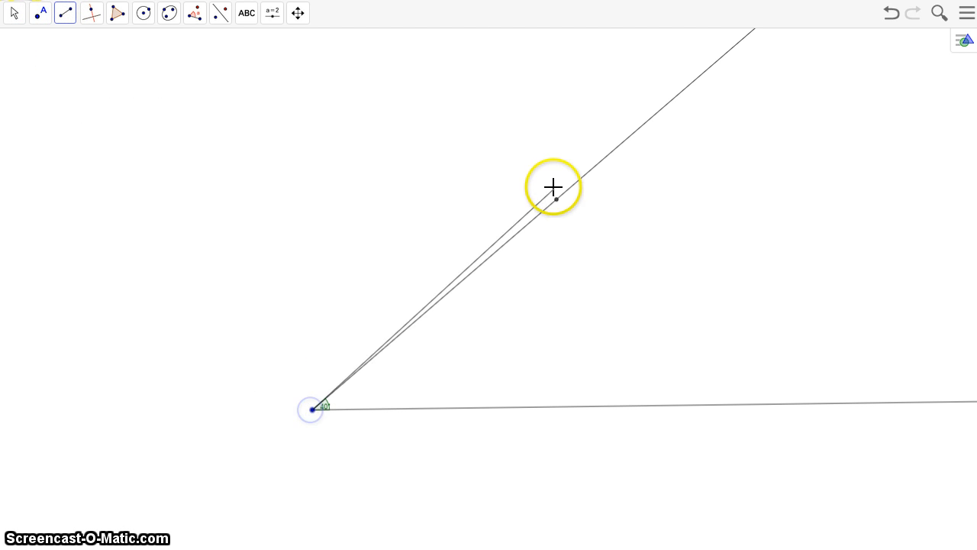
left_click(557, 200)
Hide the angle's upper ray, keeping the segment drawn over it
left_click(14, 14)
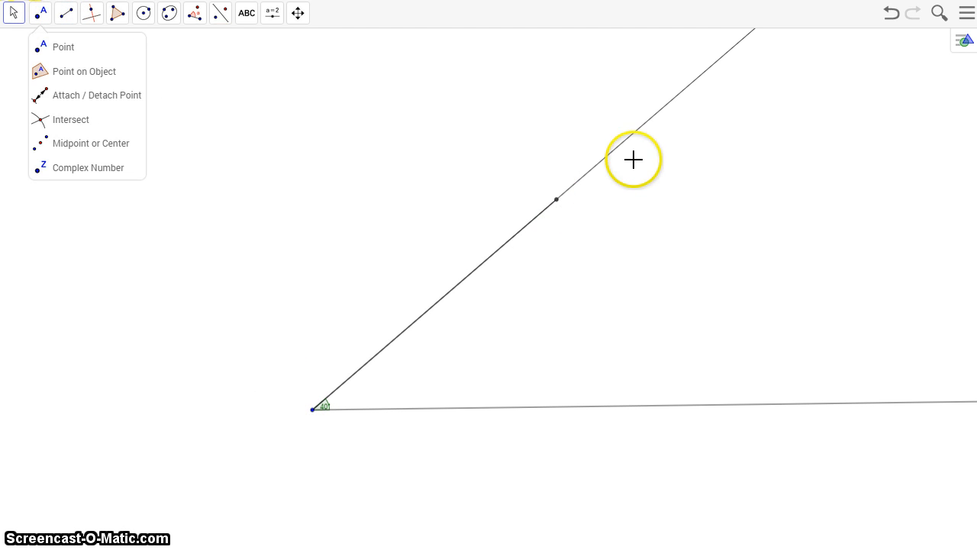
left_click(605, 160)
right_click(604, 159)
left_click(615, 180)
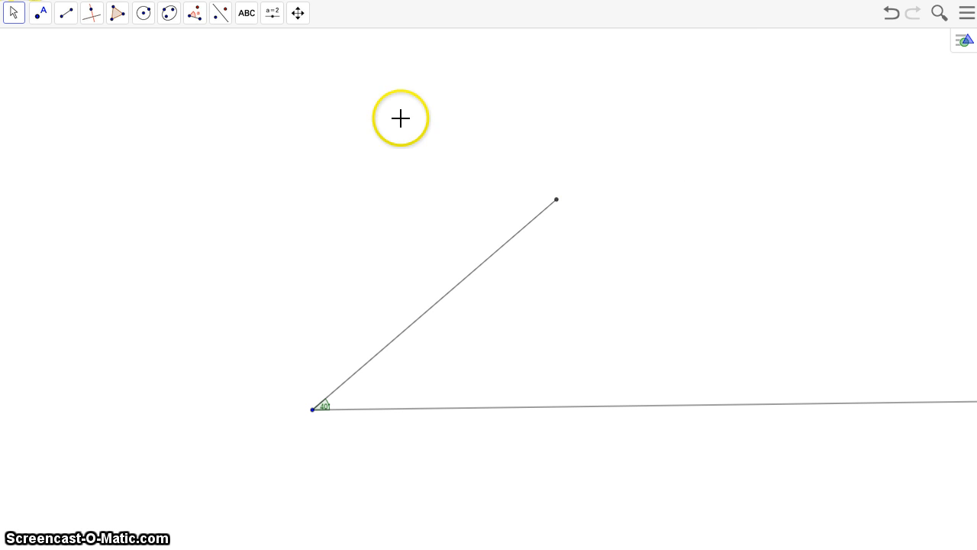
Add a length measurement label to the segment between the vertex and the upper point
left_click(221, 16)
left_click(197, 16)
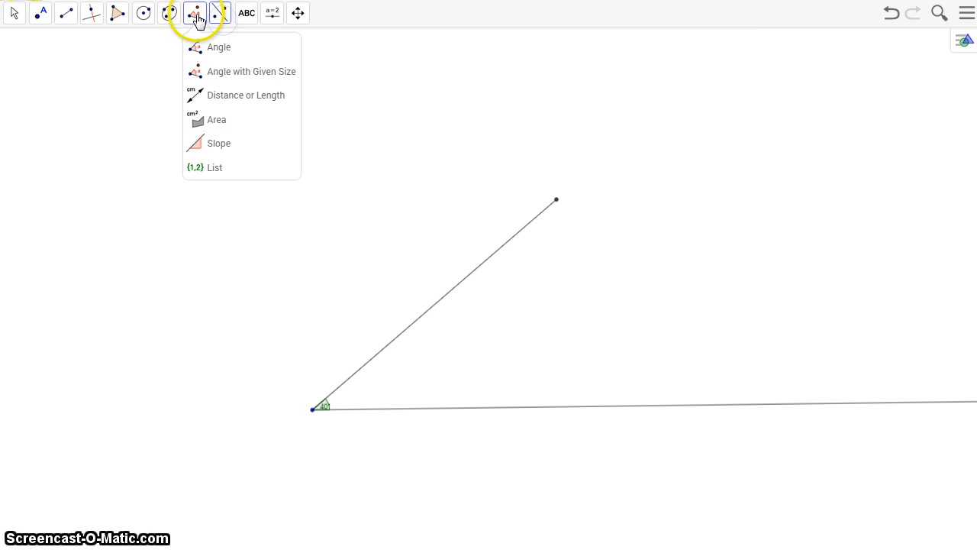
left_click(209, 93)
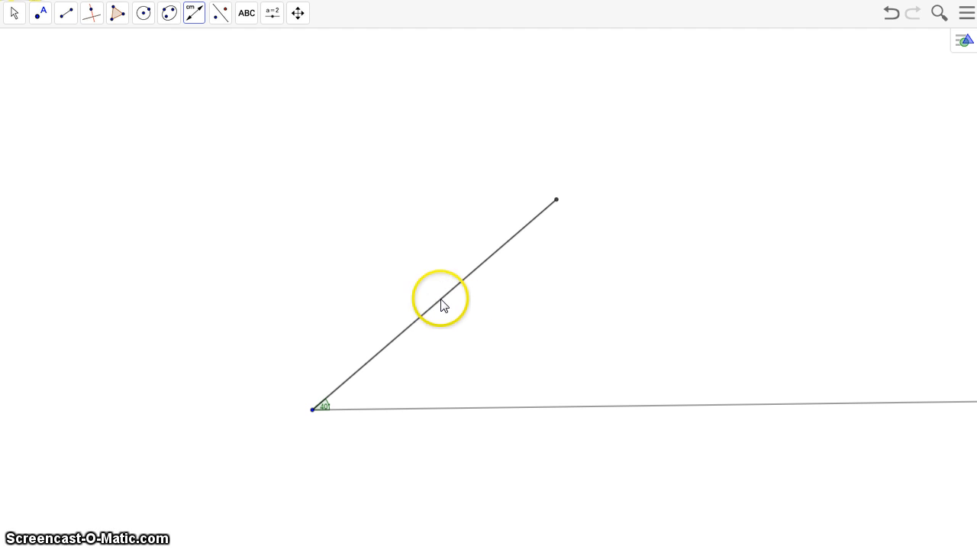
left_click(441, 299)
left_click(452, 307)
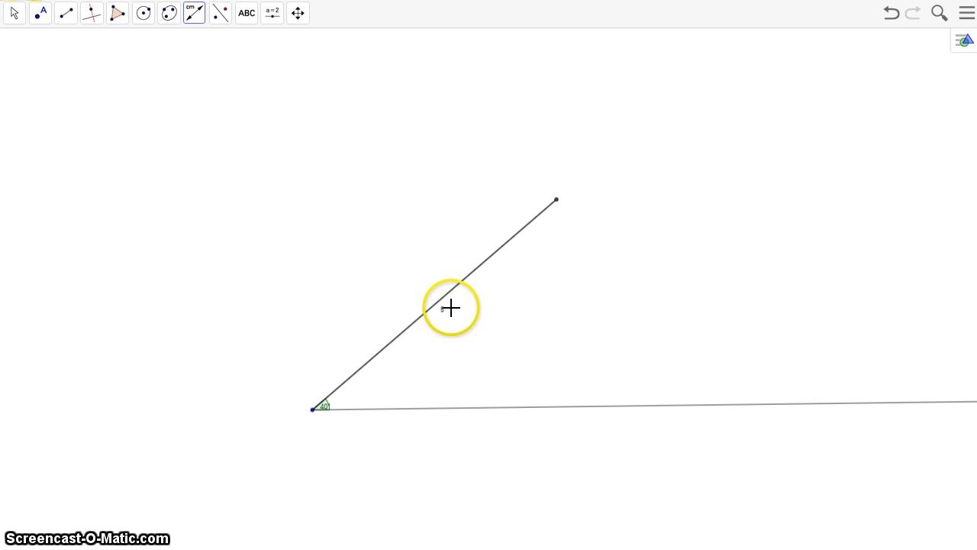
Set the font size of the drawing's labels to 32 pt
left_click(969, 22)
left_click(853, 205)
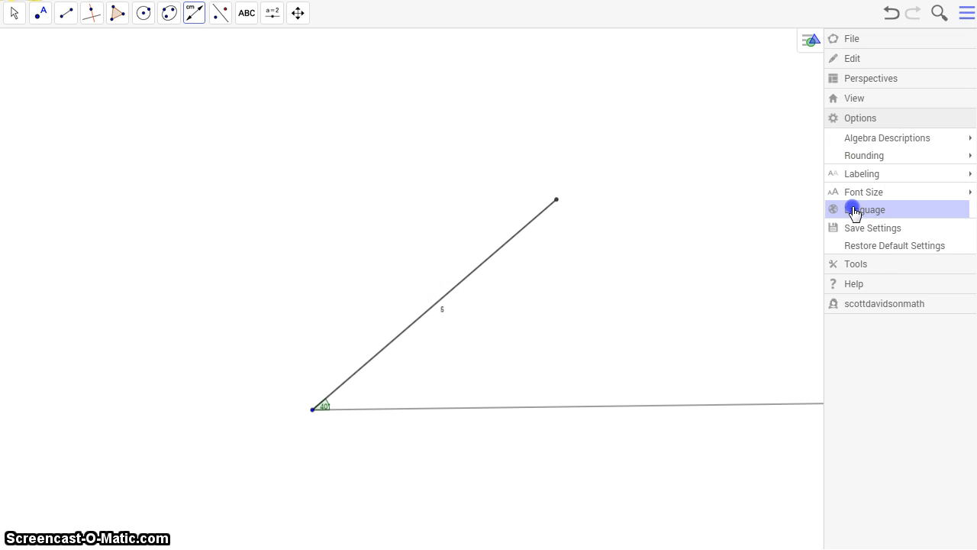
left_click(855, 193)
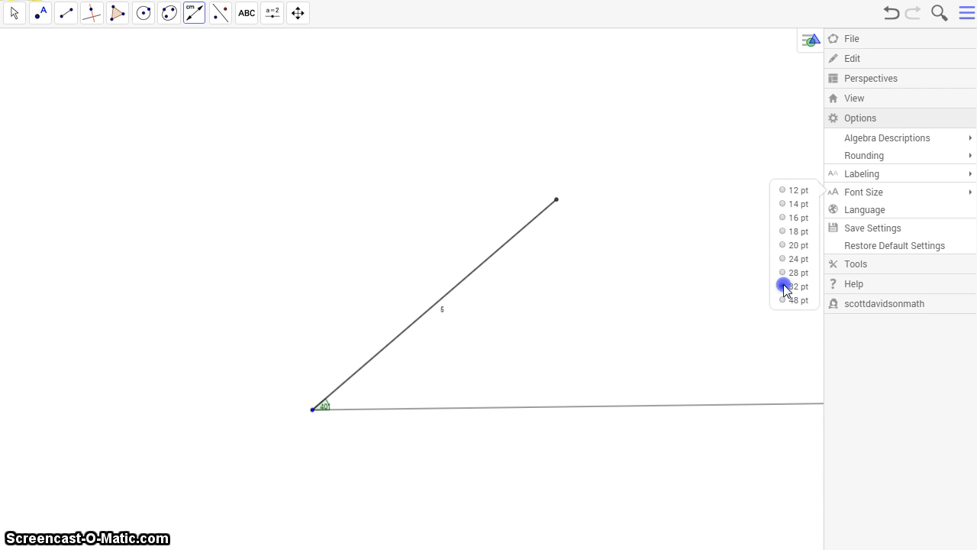
left_click(786, 288)
left_click(421, 139)
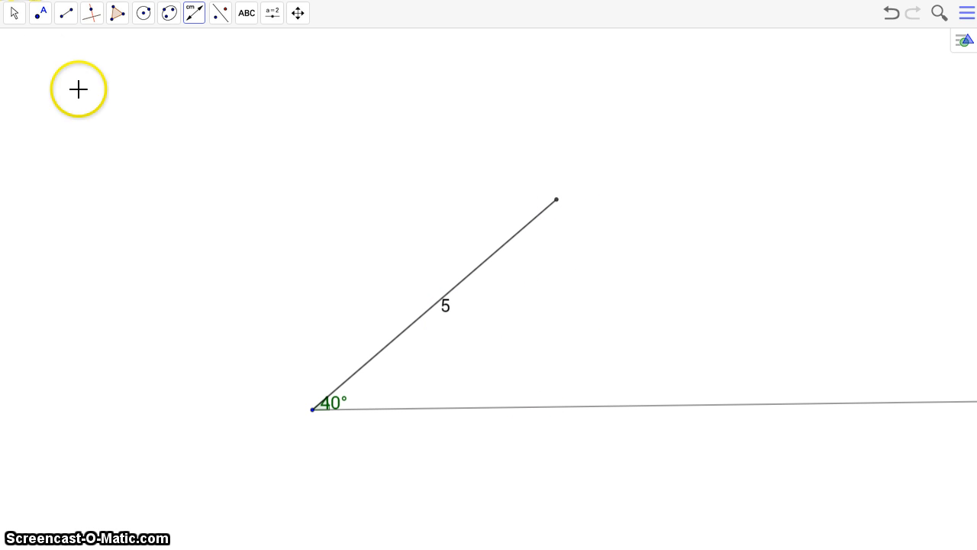
Try a segment with a given length of 3 from the upper endpoint of the length-5 side
left_click(66, 15)
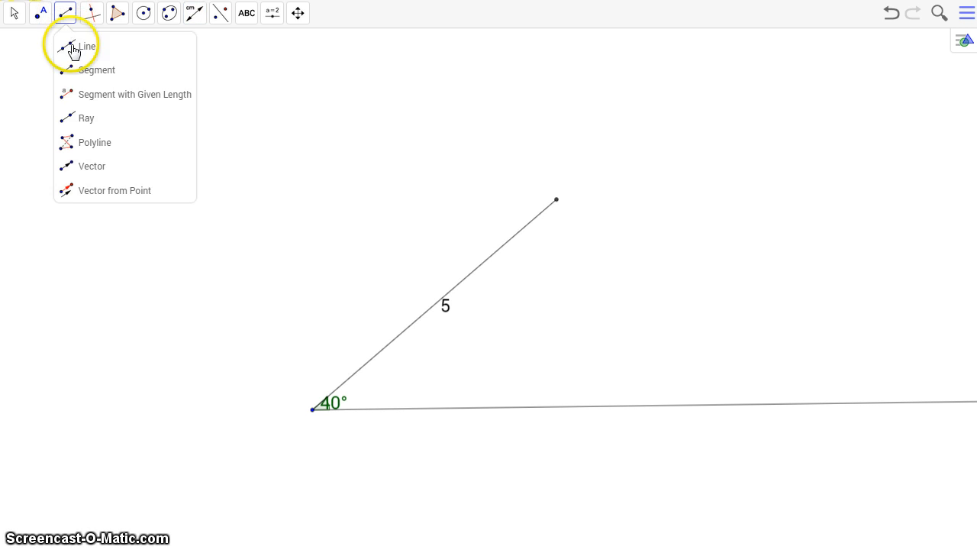
left_click(86, 95)
left_click(557, 200)
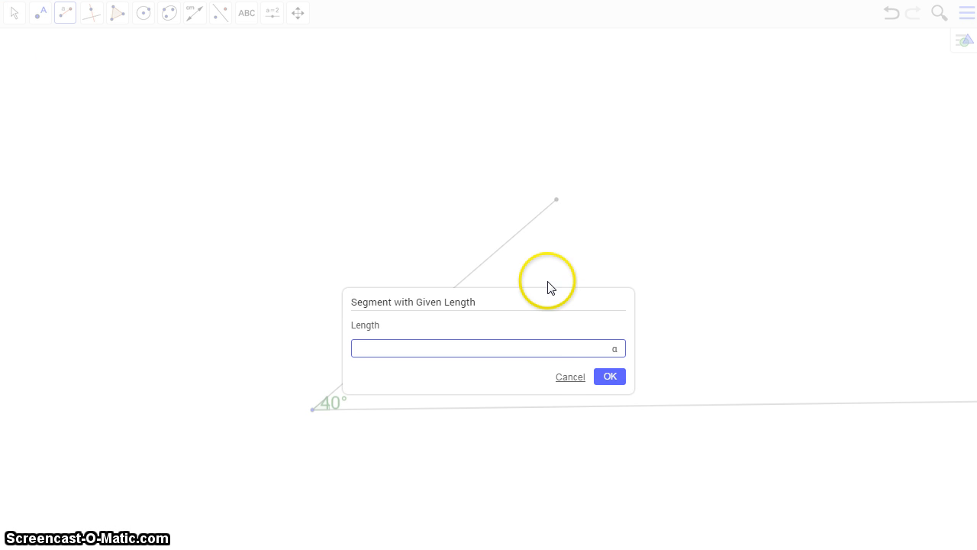
type("3")
left_click(610, 375)
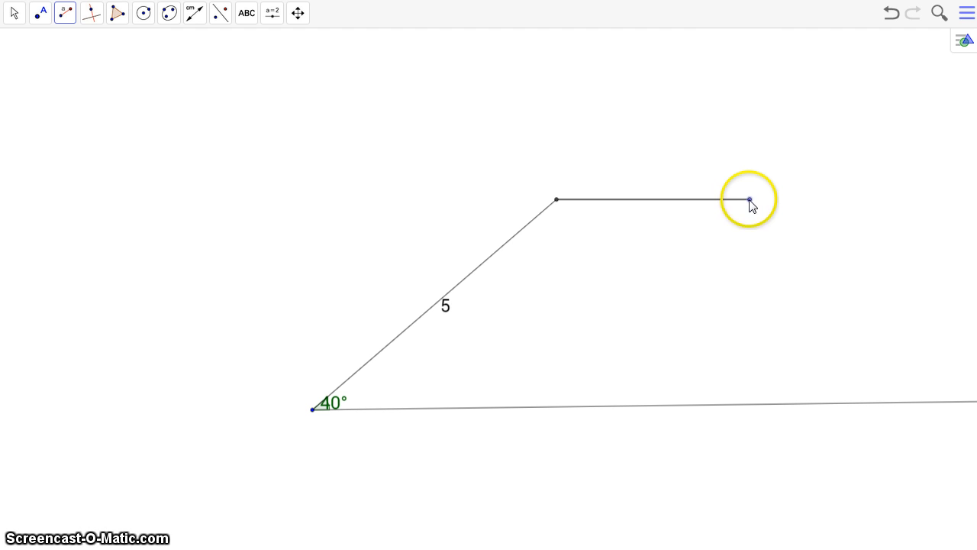
left_click(702, 303)
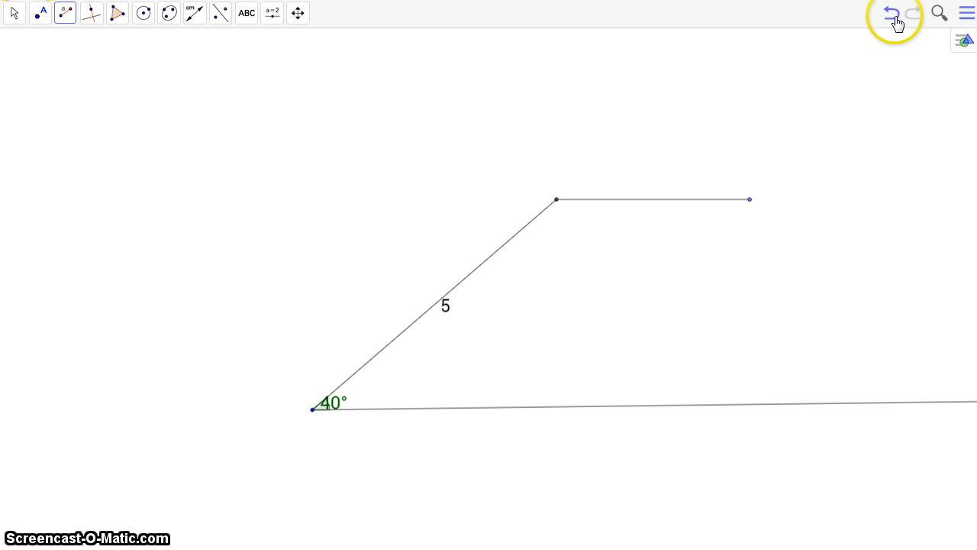
Draw a segment with a given length of 4 from the upper endpoint of the length-5 side
left_click(65, 16)
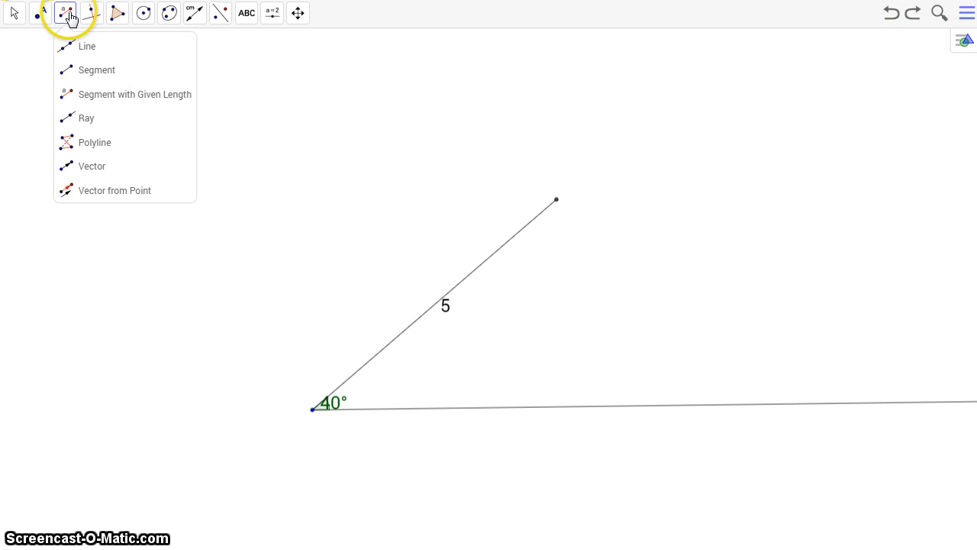
left_click(77, 90)
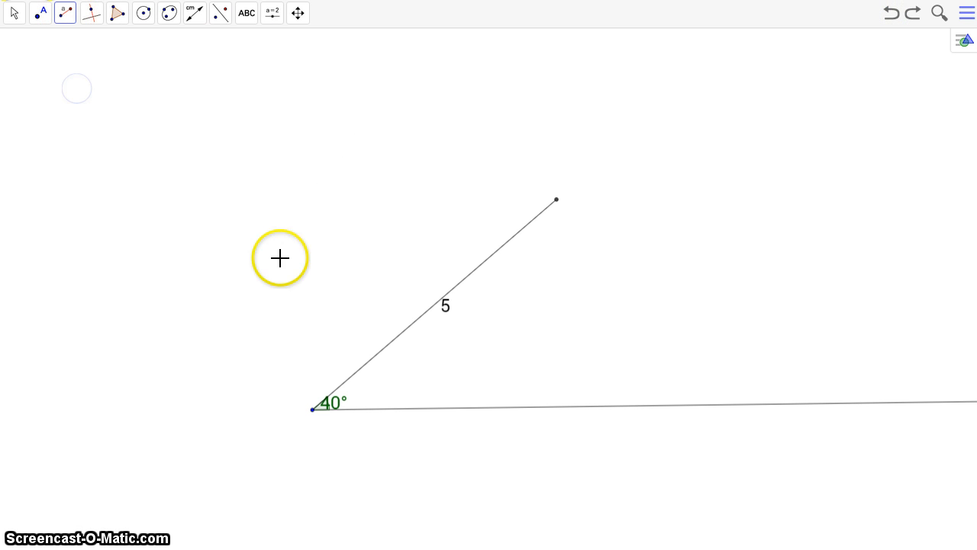
left_click(557, 200)
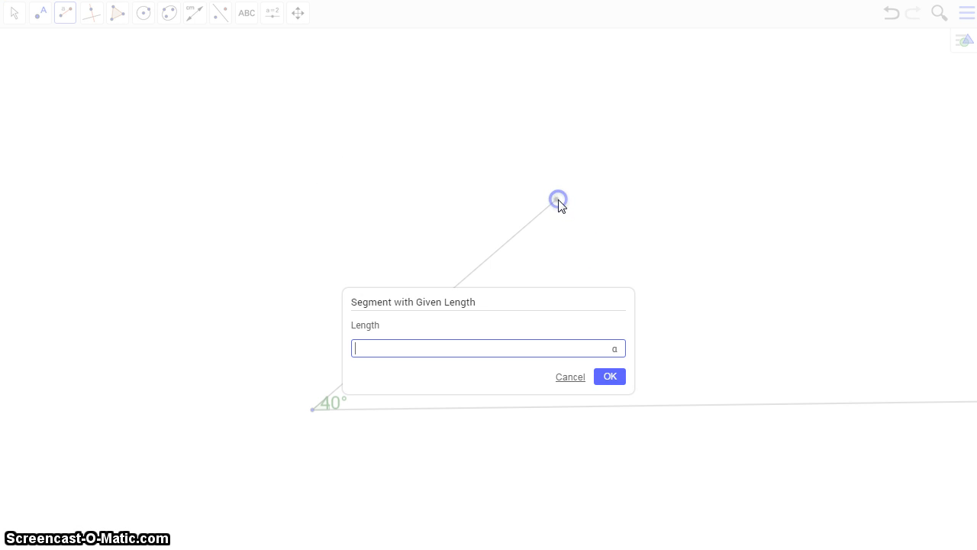
left_click(611, 377)
Swing the length-4 segment's free endpoint down to the lower ray near the vertex, then back out to just above the ray's far crossing
left_click(13, 13)
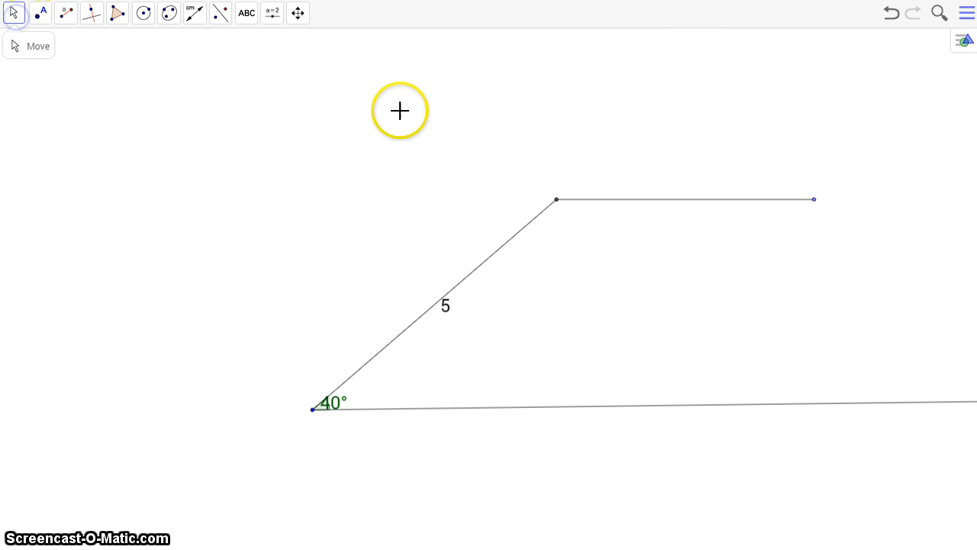
left_click(43, 48)
left_click_drag(815, 200, 717, 399)
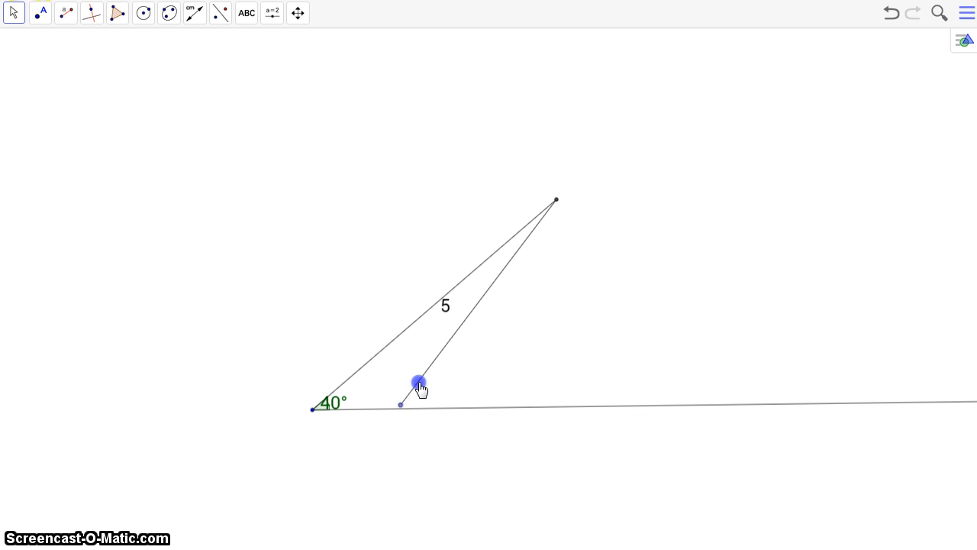
left_click_drag(679, 351, 702, 347)
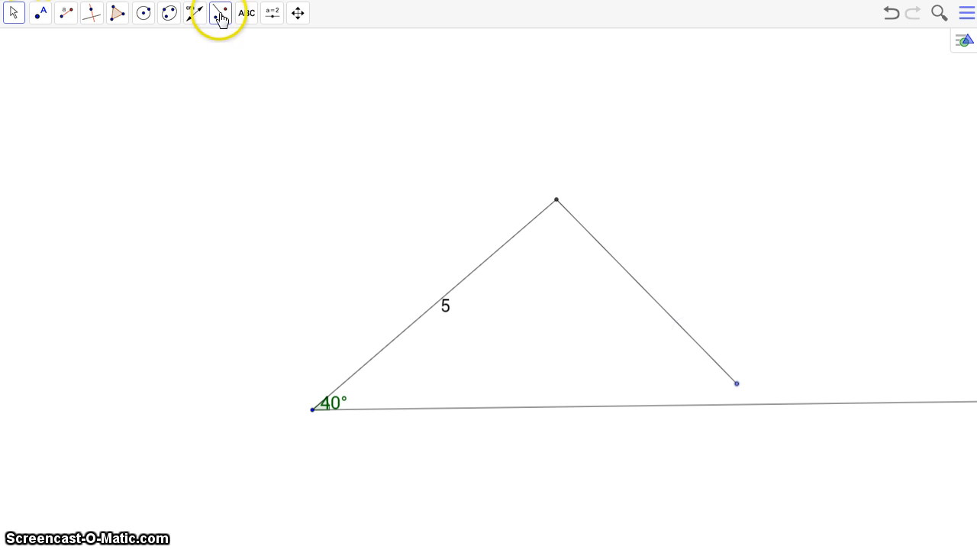
Add a length measurement label to the segment hanging from the upper endpoint
left_click(195, 13)
left_click(657, 305)
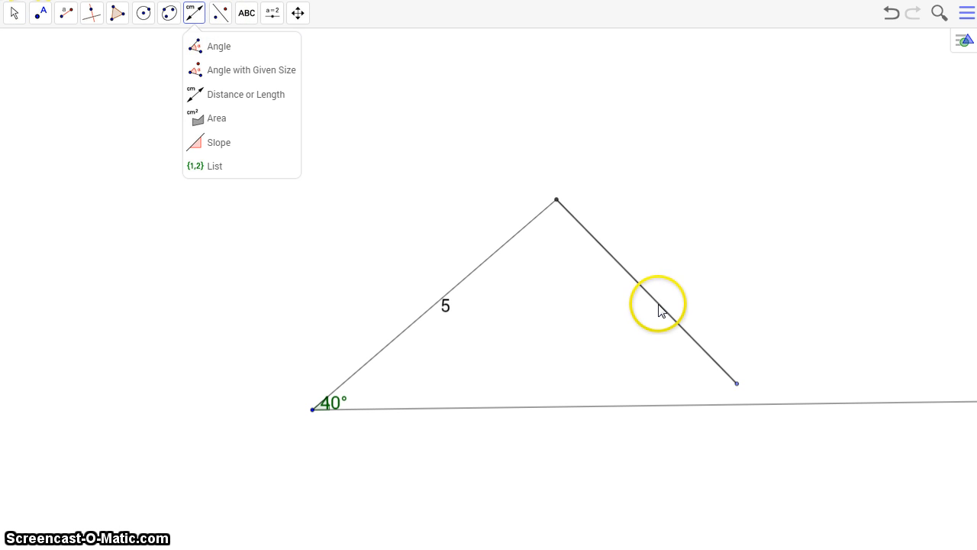
left_click(875, 221)
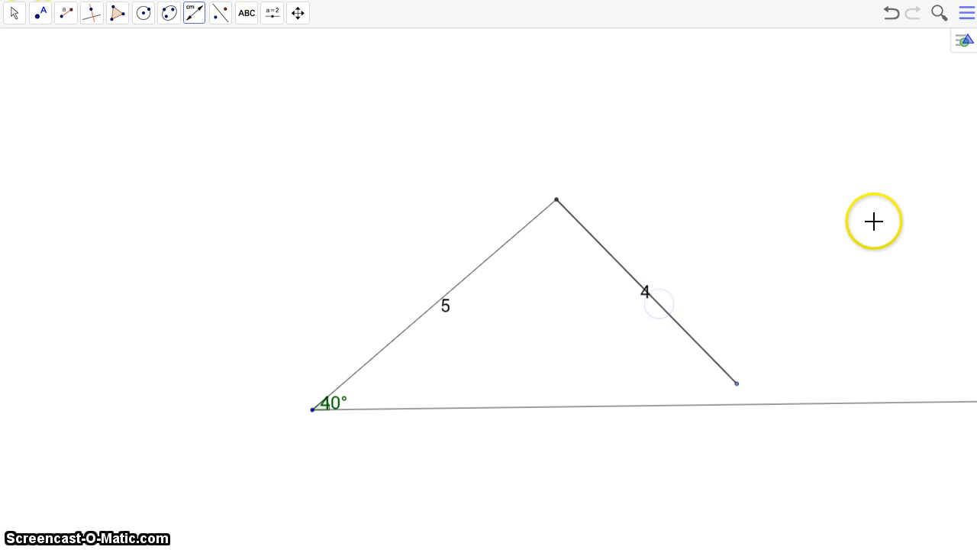
Swing the length-4 side's free endpoint to both crossings with the lower ray, leaving it at the crossing farther from the vertex
left_click(14, 13)
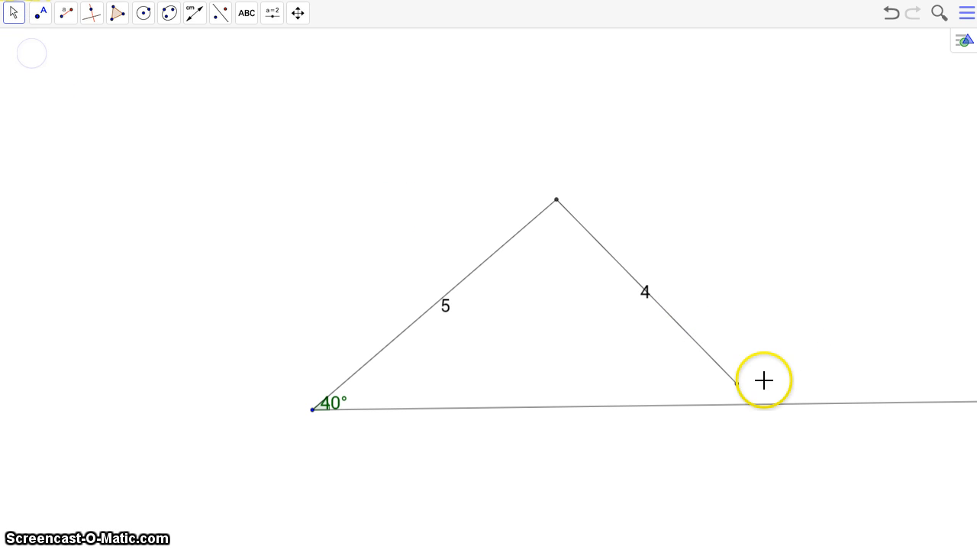
left_click_drag(737, 383, 698, 404)
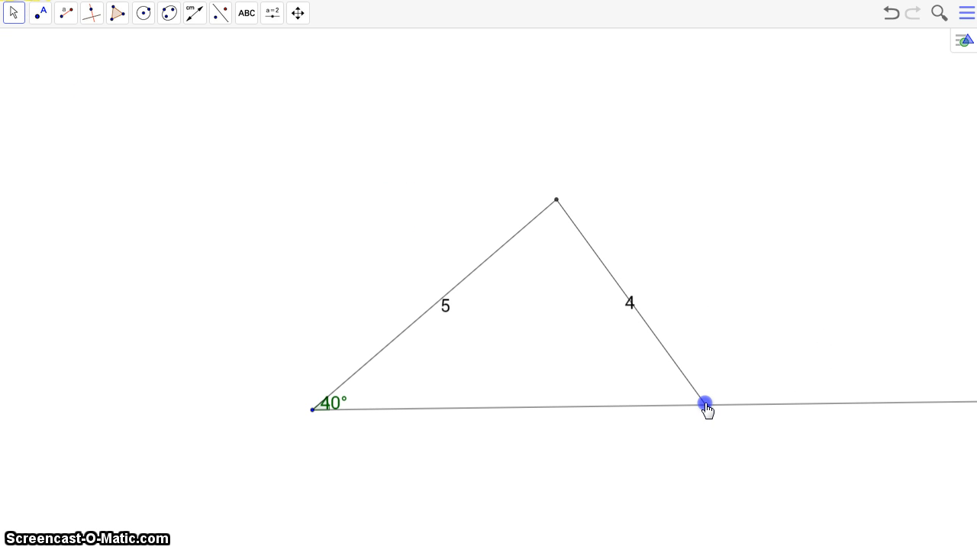
left_click_drag(687, 416, 743, 376)
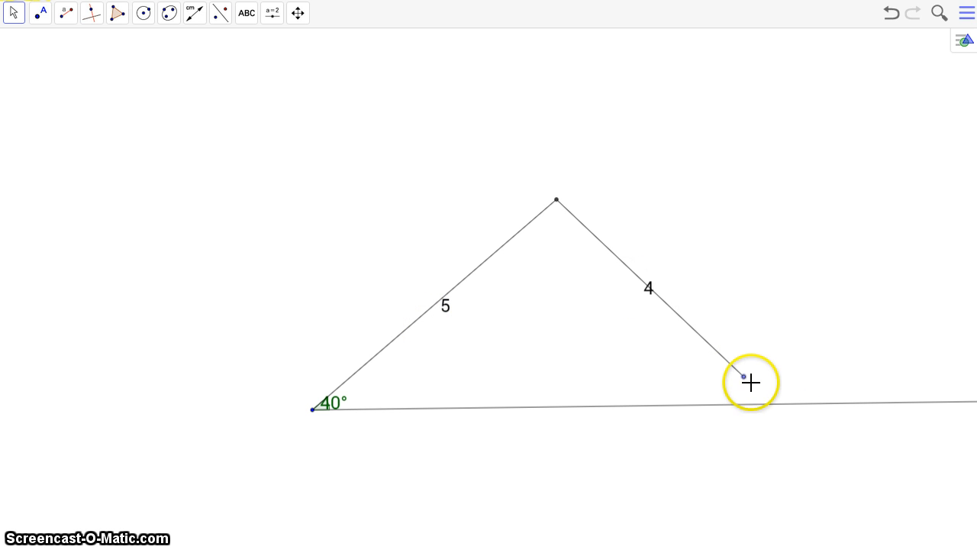
left_click_drag(745, 377, 658, 411)
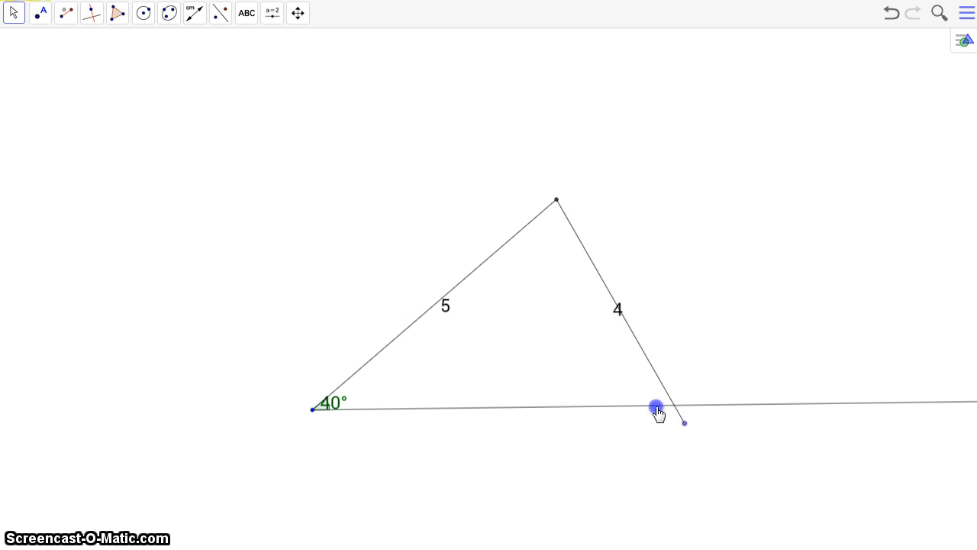
left_click_drag(538, 416, 750, 413)
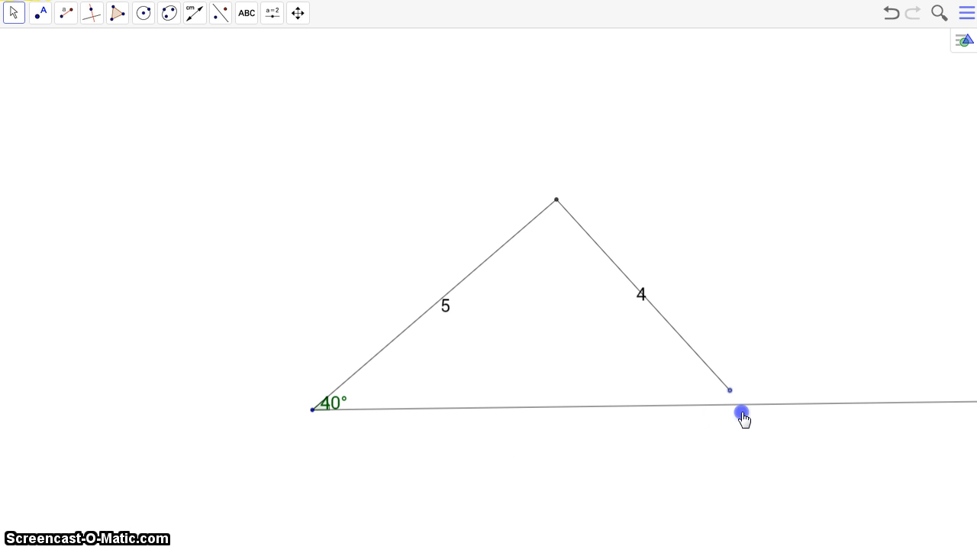
left_click_drag(743, 418, 731, 424)
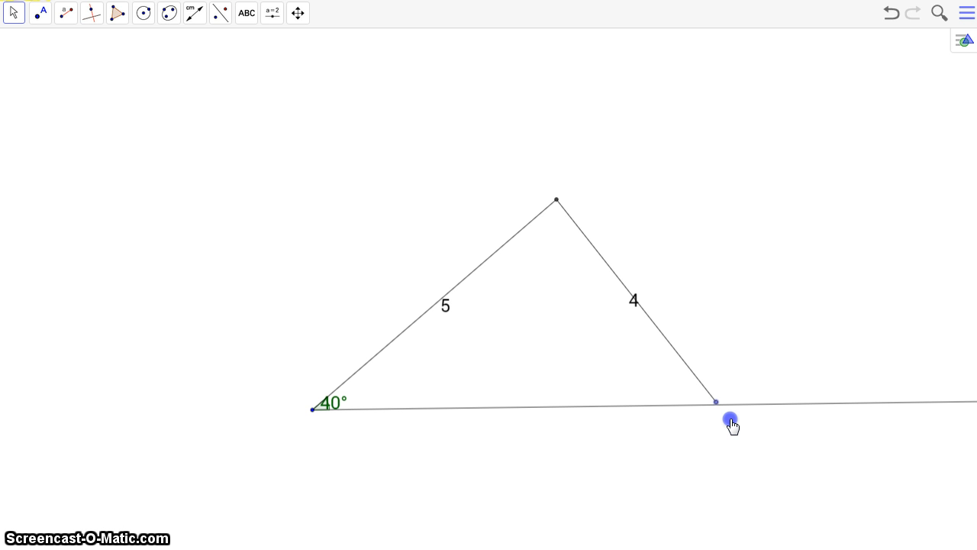
left_click_drag(731, 424, 430, 375)
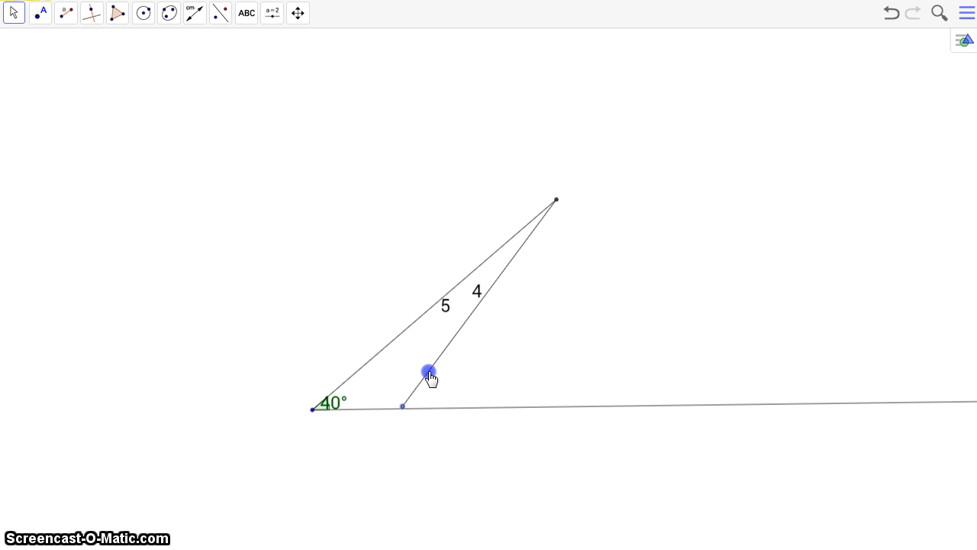
left_click_drag(430, 375, 681, 367)
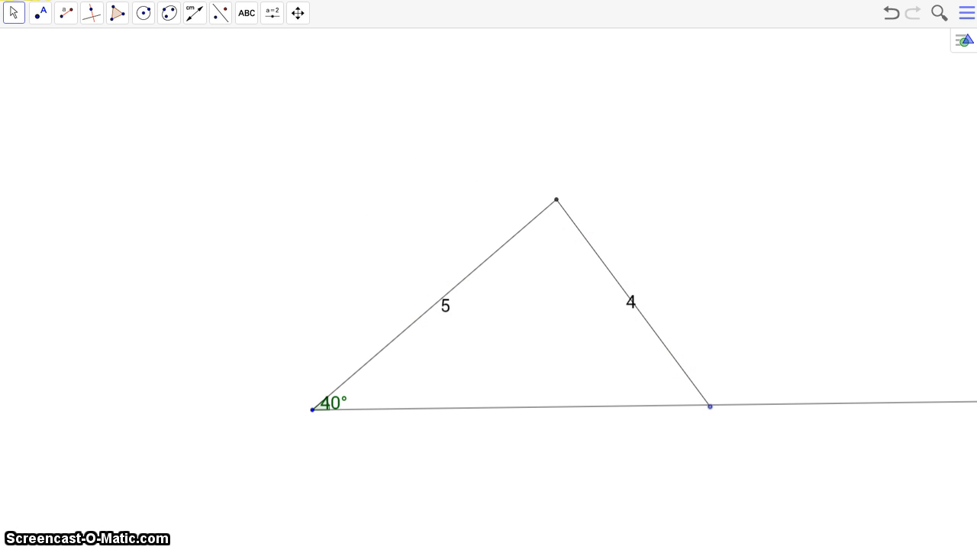
Hide both triangle sides with their shared endpoint and length labels, and hide the 40° angle mark
left_click(593, 249)
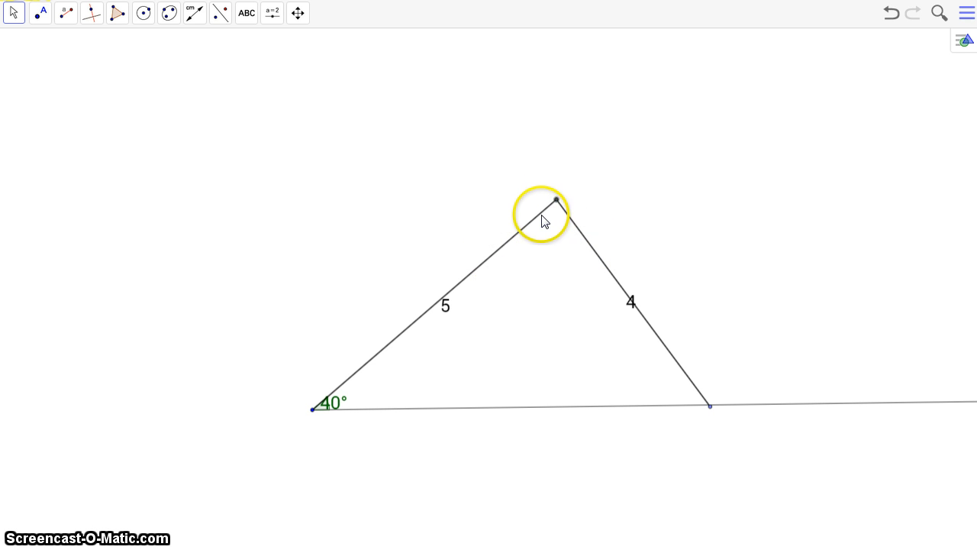
right_click(542, 221)
left_click(547, 237)
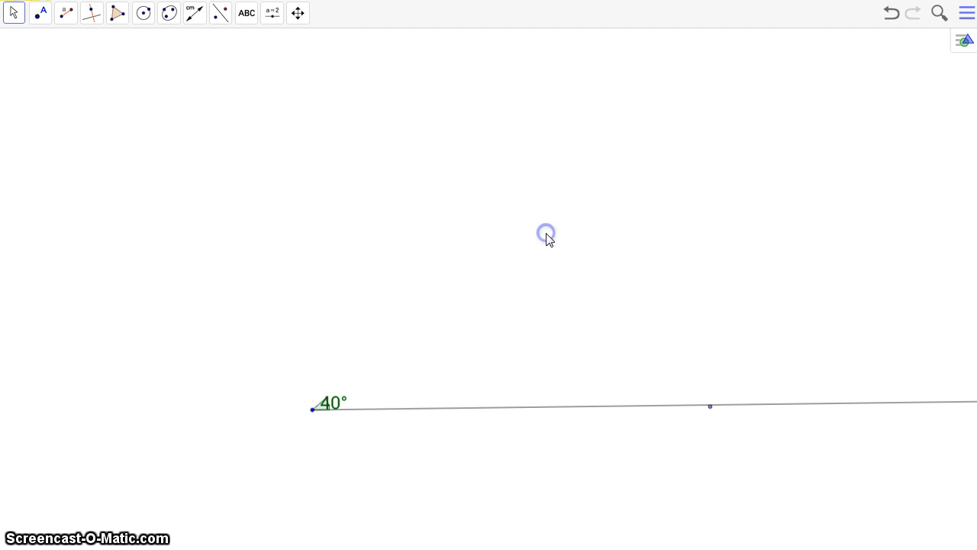
left_click(327, 405)
right_click(327, 409)
left_click(337, 428)
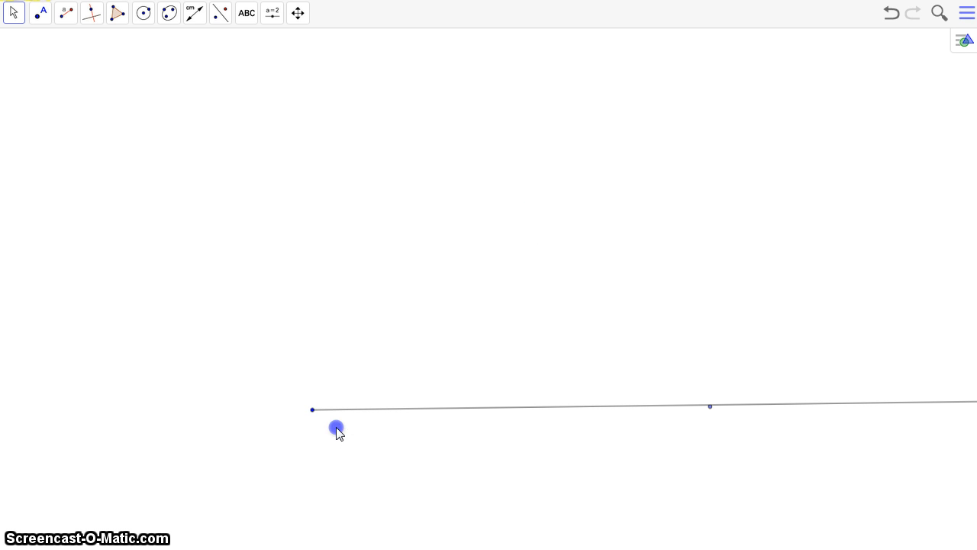
Move the leftover free endpoint below the base ray and hide it
left_click(14, 16)
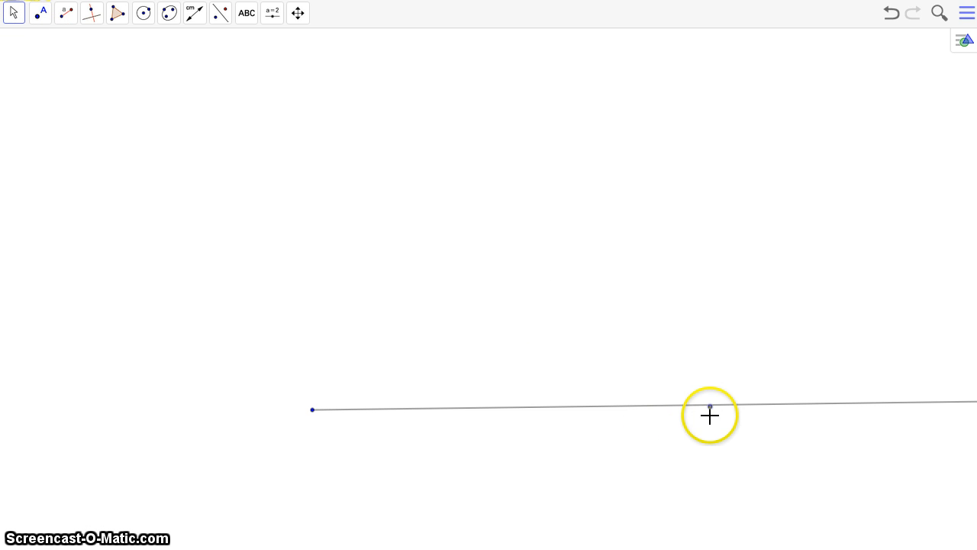
right_click(653, 440)
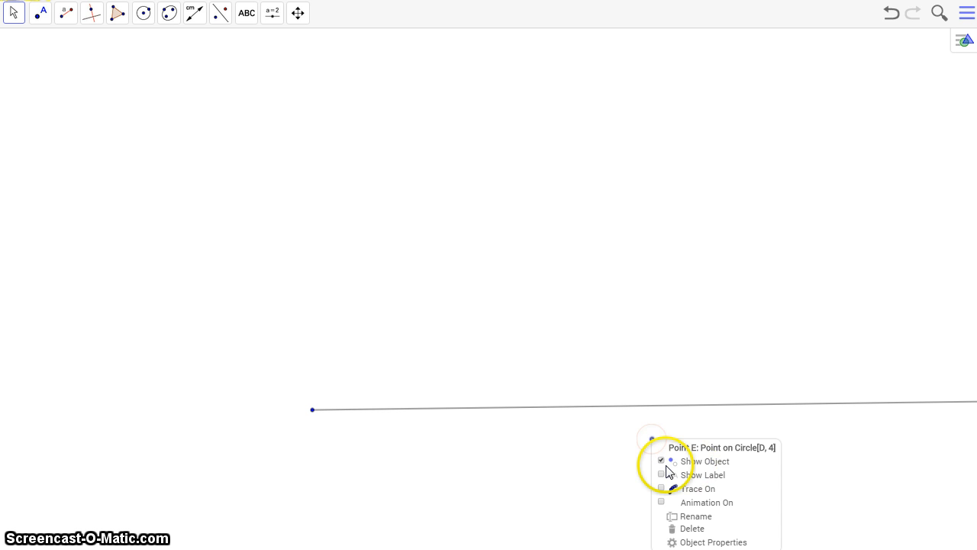
left_click(662, 462)
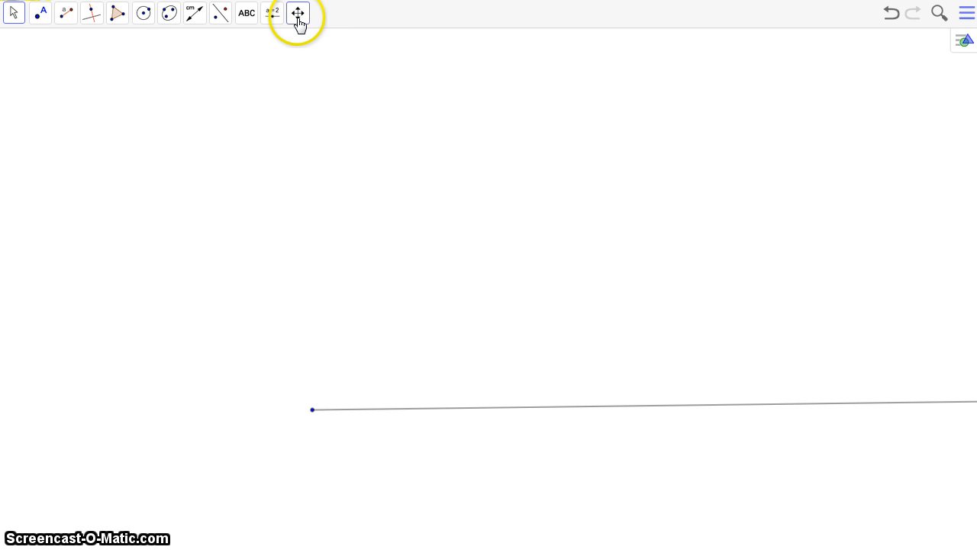
Place a new point on the base ray, far out from the vertex
left_click(40, 17)
left_click(113, 47)
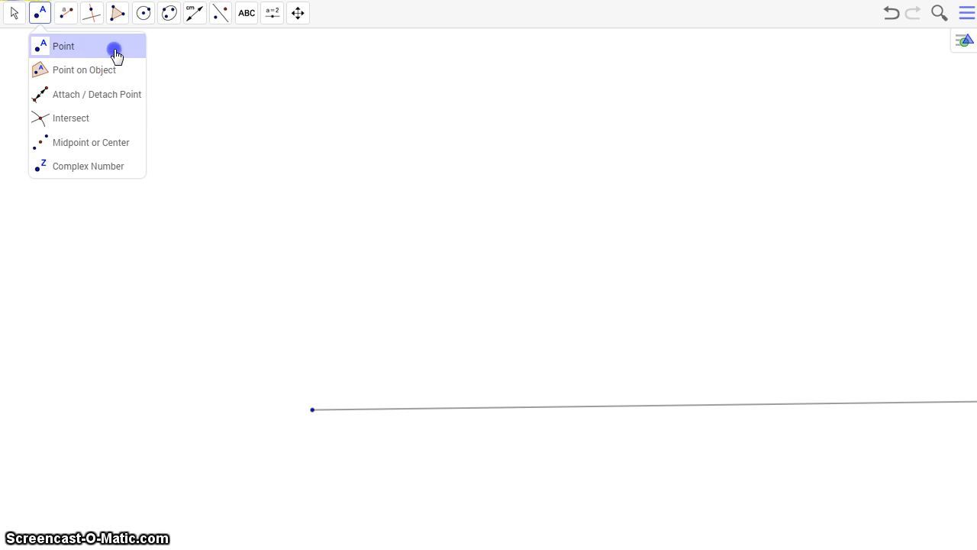
left_click(914, 401)
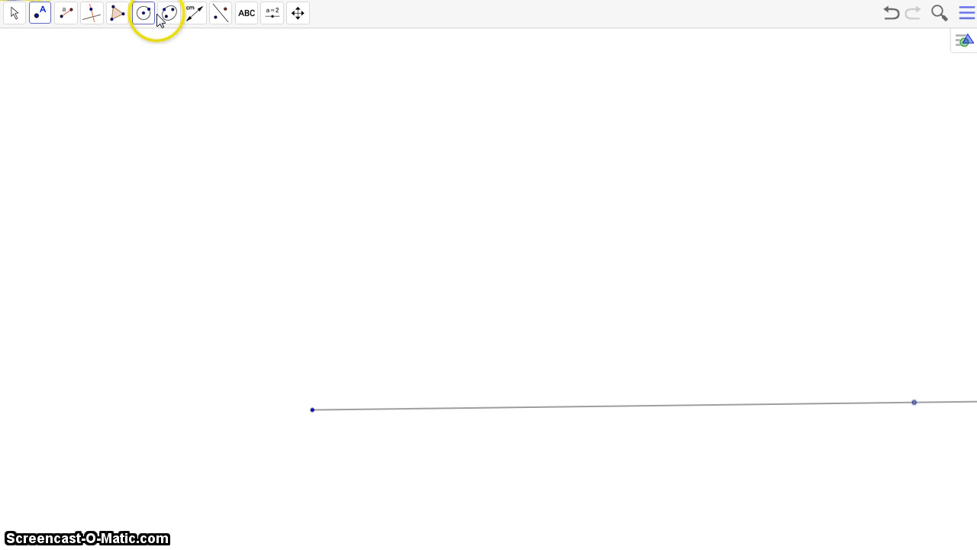
Construct a 30° counterclockwise angle of given size from the new base-ray point about the ray's starting vertex
left_click(118, 14)
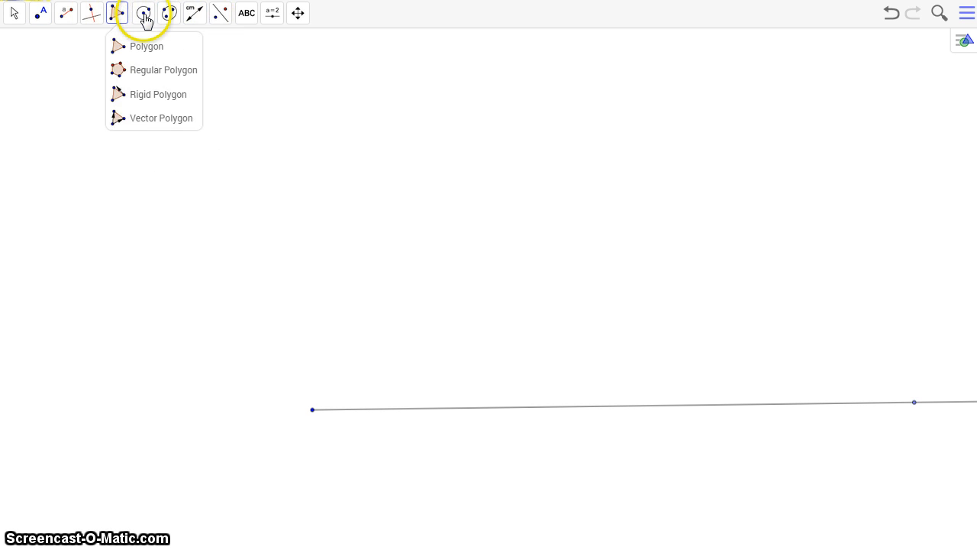
mouse_move(192, 21)
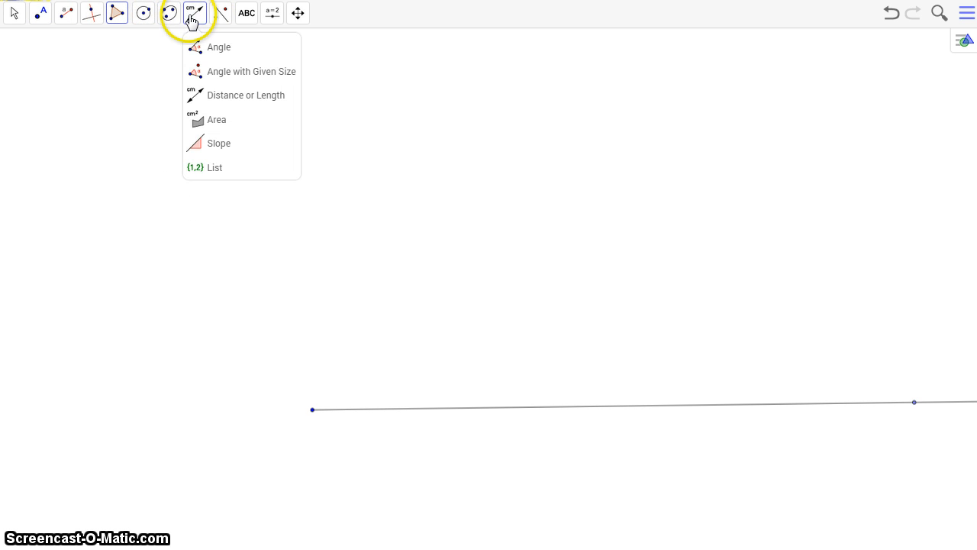
left_click(202, 67)
left_click(914, 403)
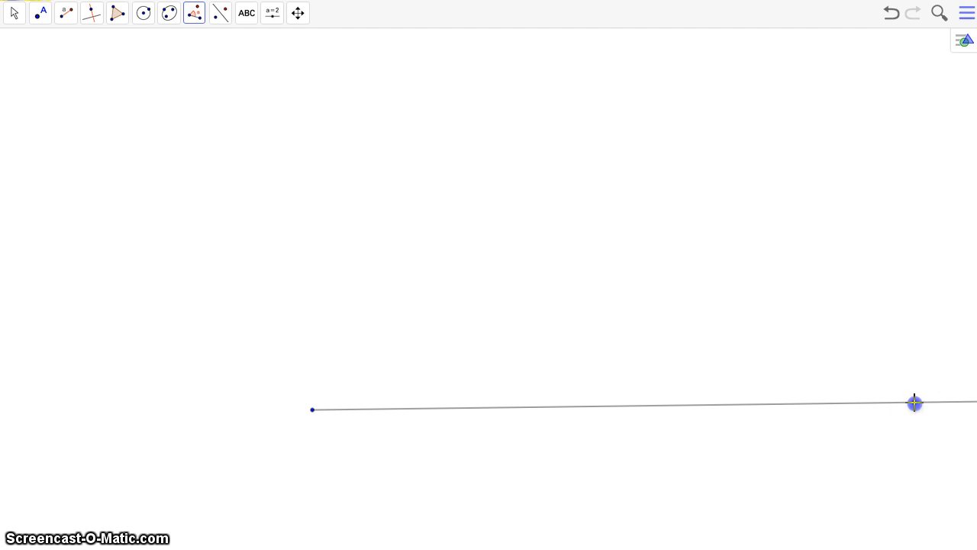
left_click(313, 408)
double_click(359, 337)
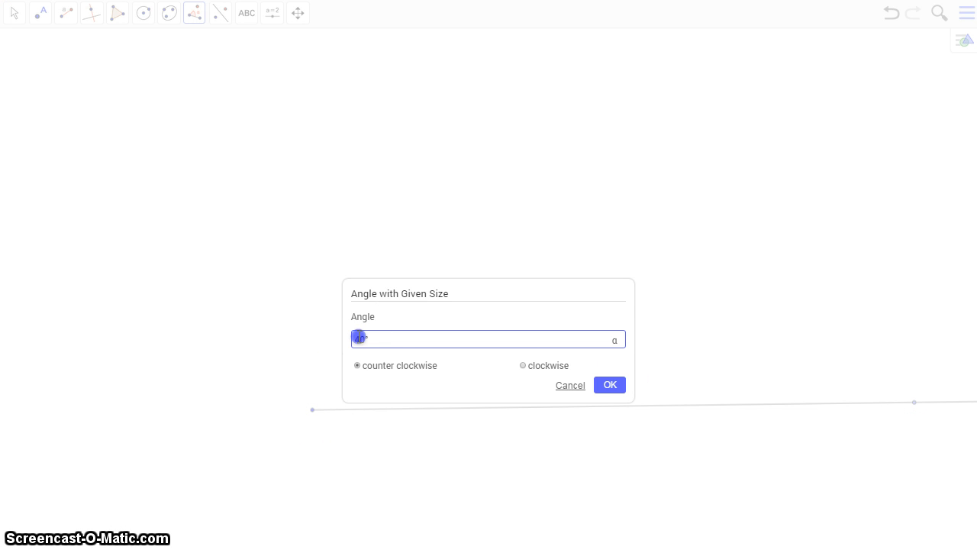
left_click(604, 387)
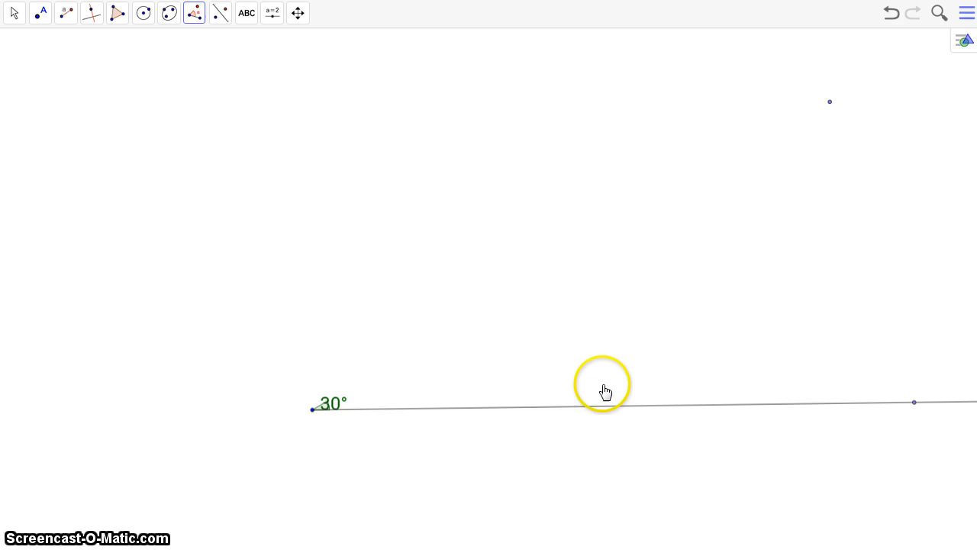
Draw a ray from the vertex through the rotated point to form the angle's upper side
left_click(69, 15)
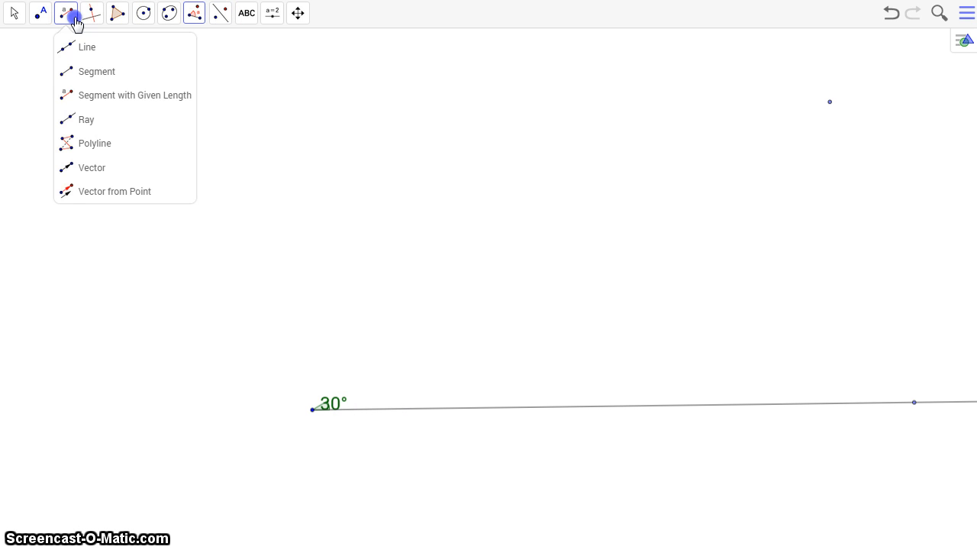
left_click(79, 121)
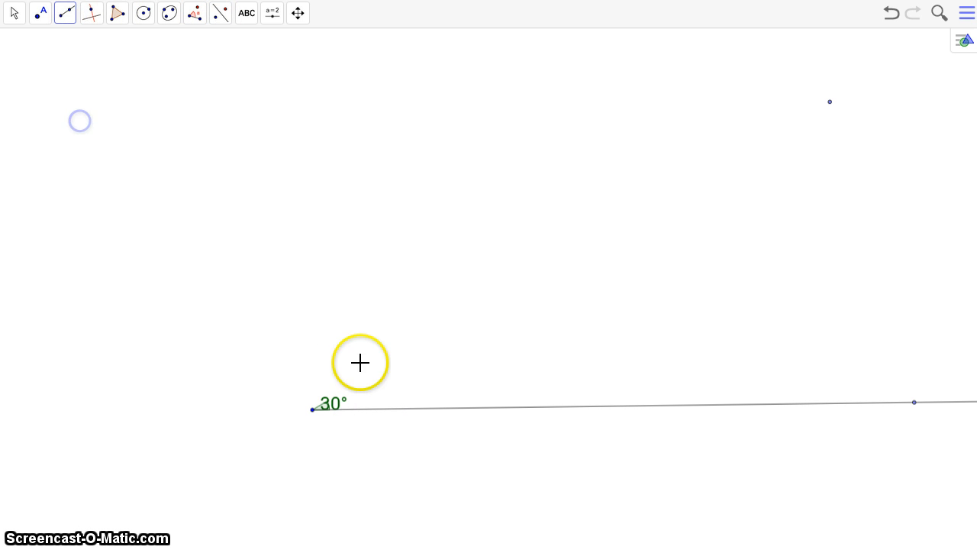
left_click(312, 410)
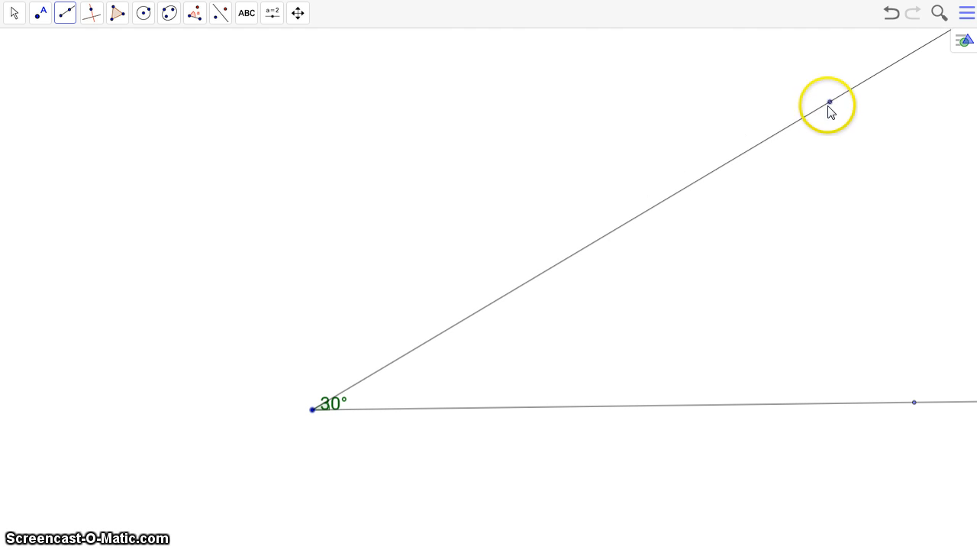
left_click(830, 102)
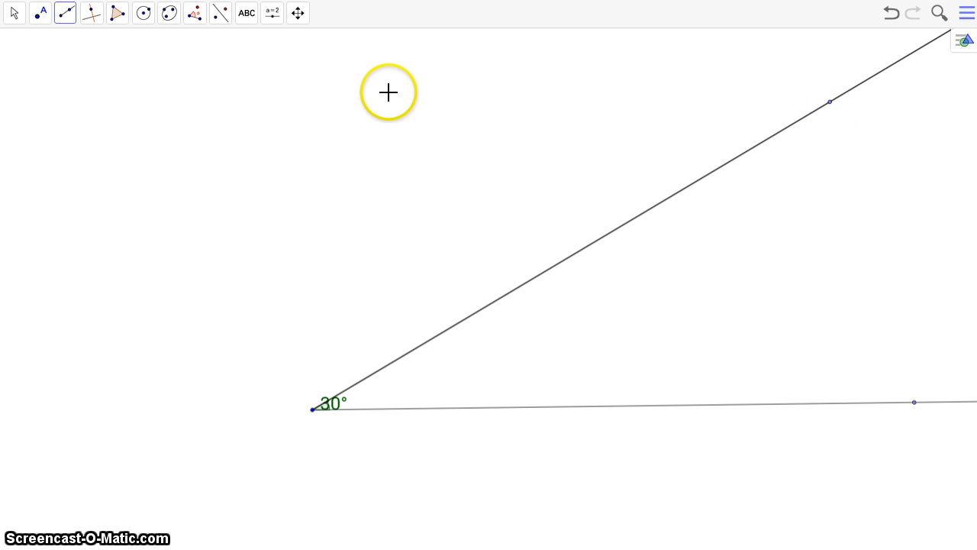
Create a segment of given length 6 from the vertex and swing its free endpoint up above the upper ray
left_click(65, 13)
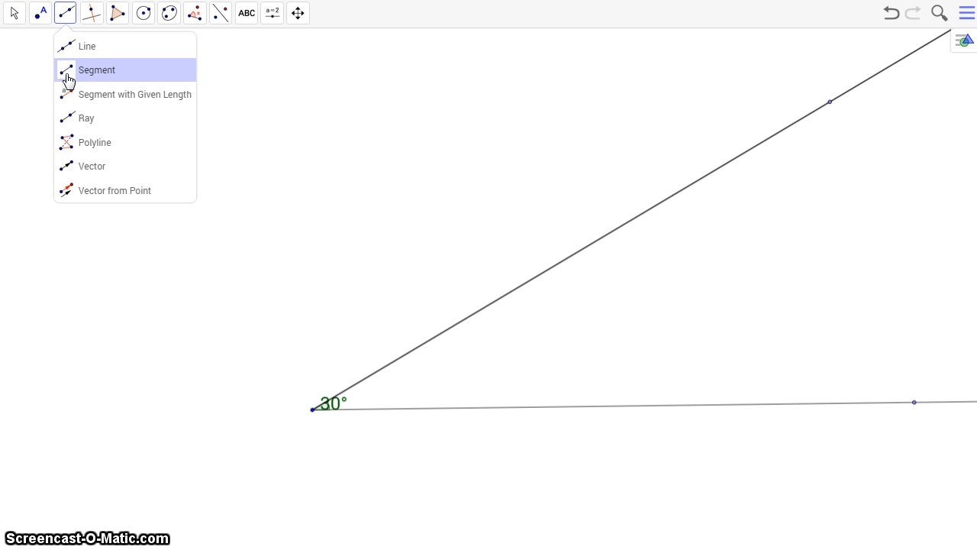
left_click(66, 95)
left_click(312, 408)
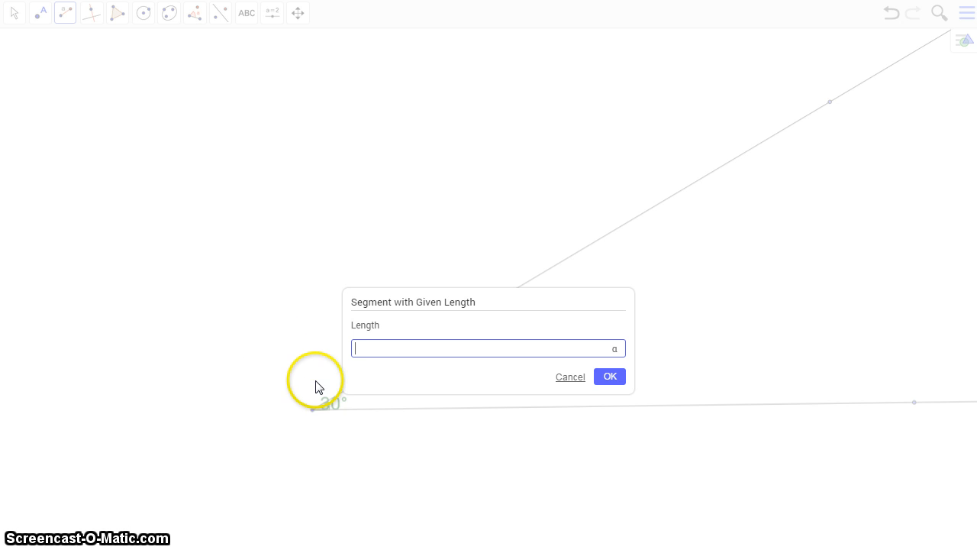
type("5")
left_click(620, 379)
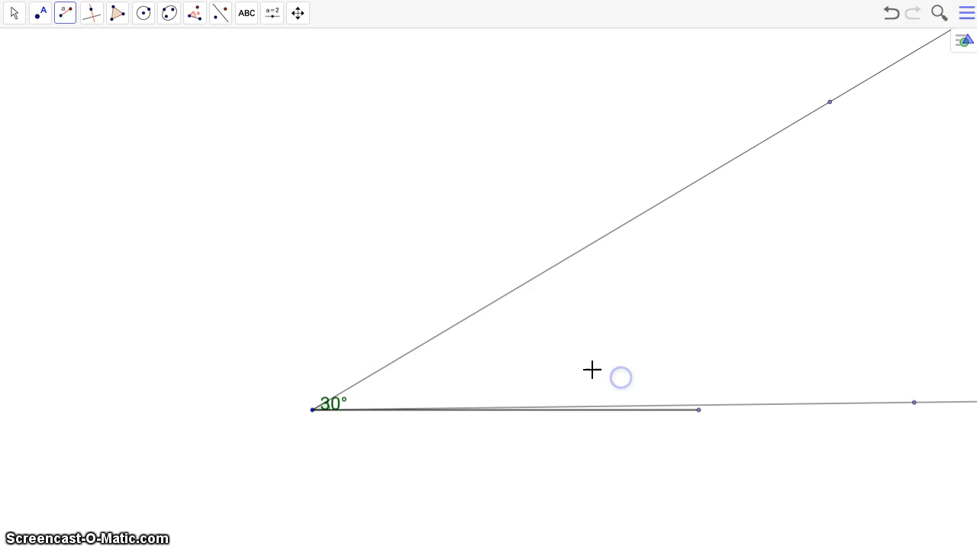
left_click(15, 26)
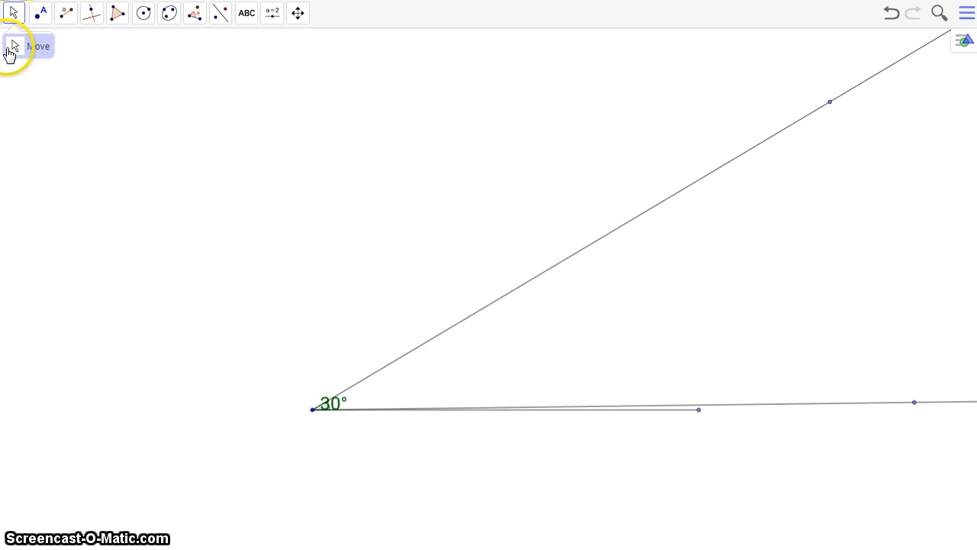
left_click_drag(691, 413, 431, 153)
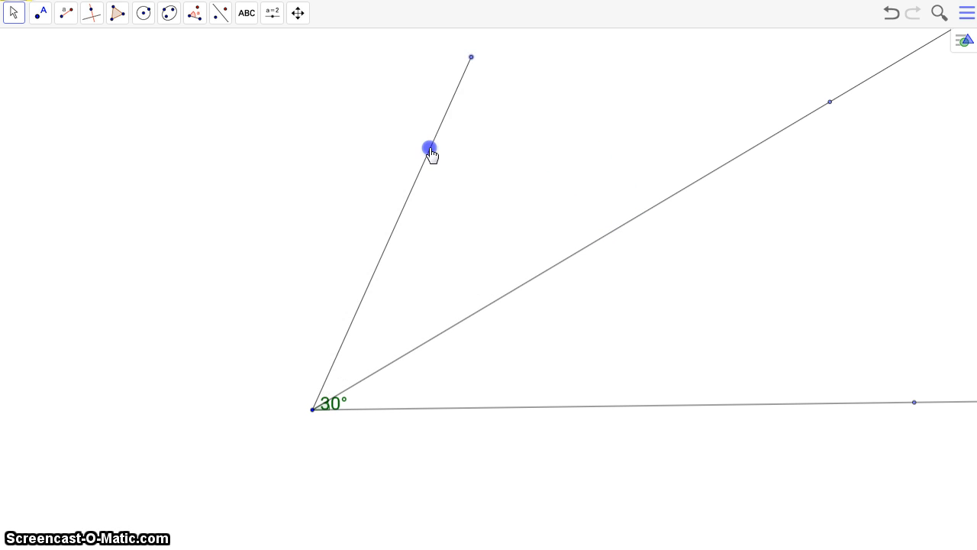
Draw a circle centered at the vertex through the segment's free endpoint, and mark the circle's intersection with the upper ray
left_click(148, 20)
left_click(163, 46)
left_click(310, 412)
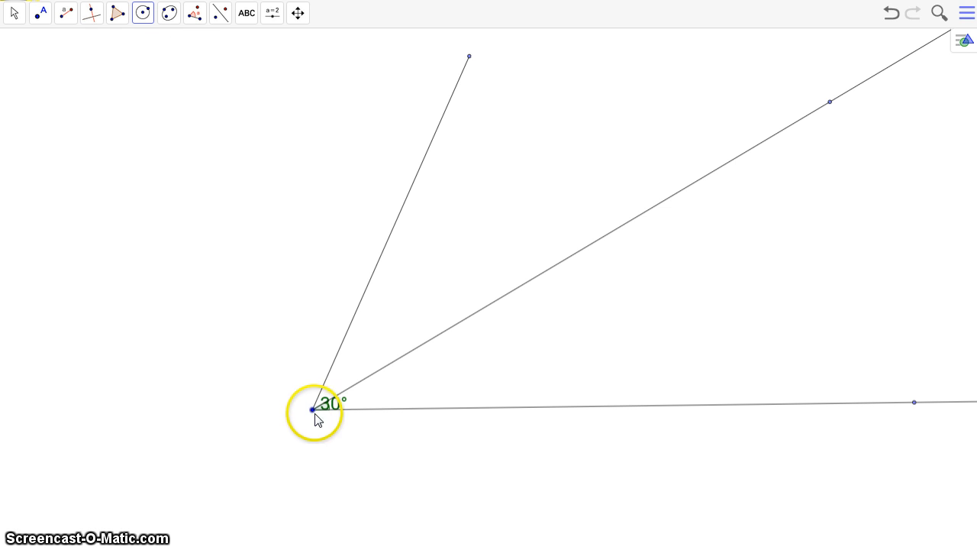
left_click(469, 56)
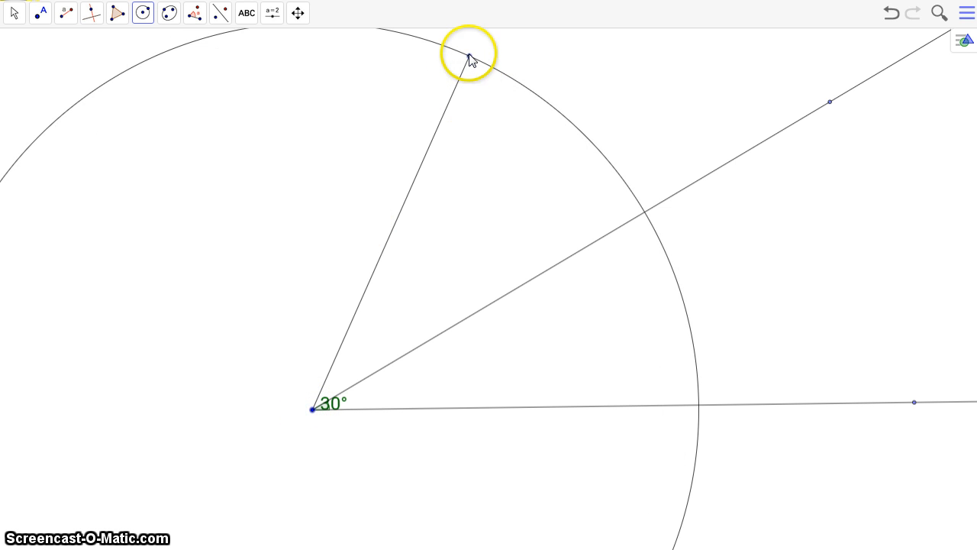
left_click(39, 13)
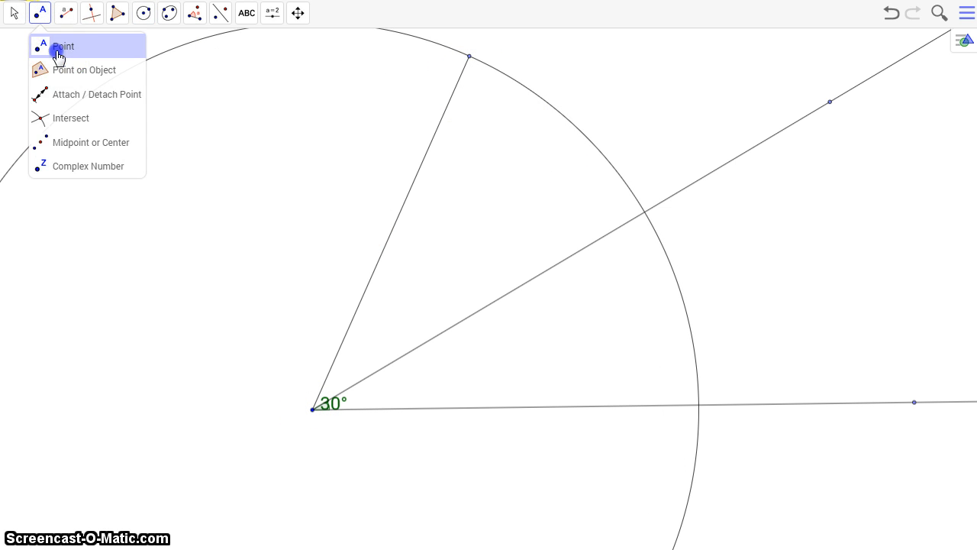
left_click(57, 48)
left_click(645, 211)
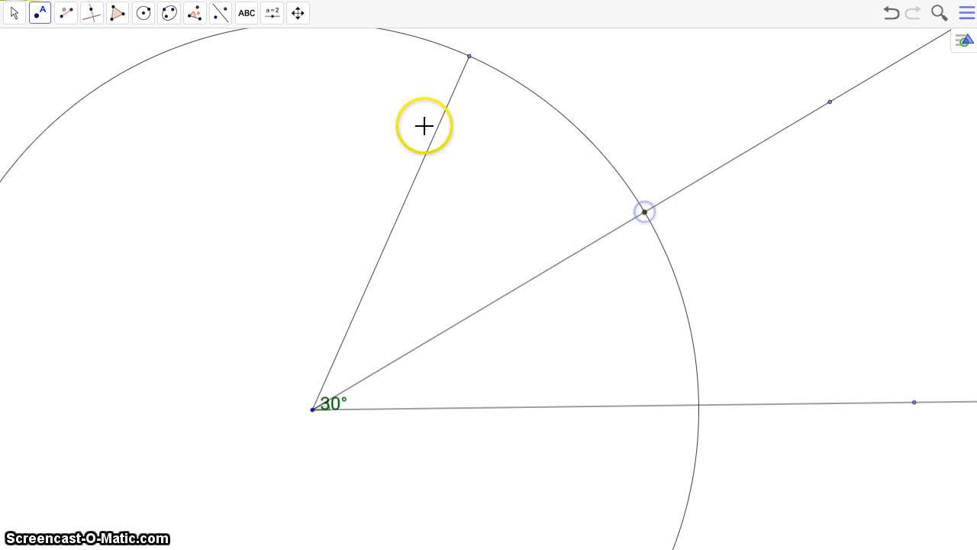
Hide the circle together with the given-length segment and its free endpoint
left_click(15, 14)
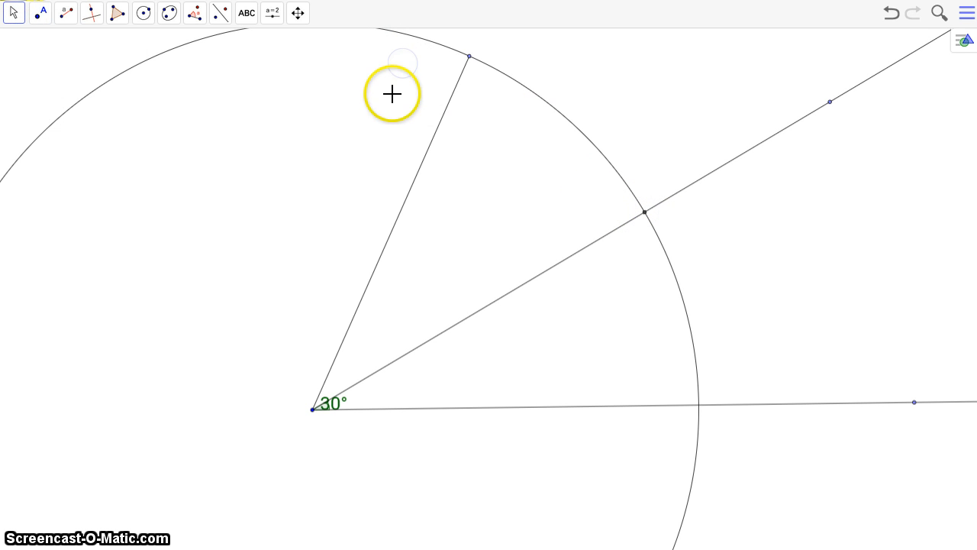
left_click(485, 66)
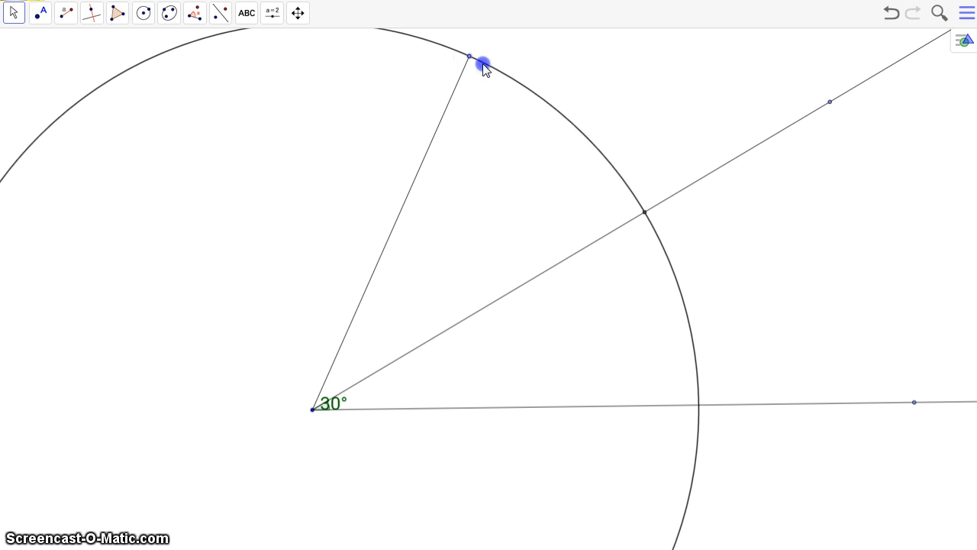
right_click(459, 79)
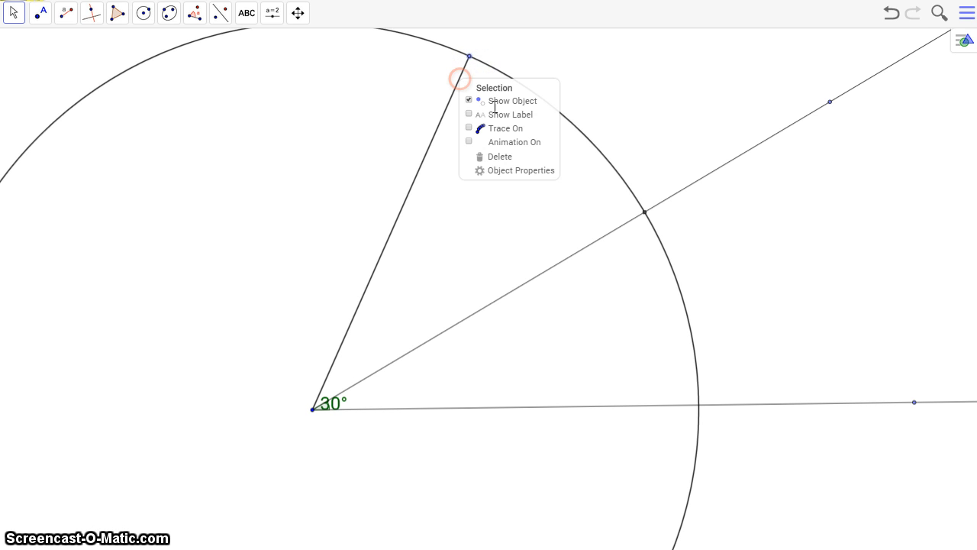
left_click(470, 102)
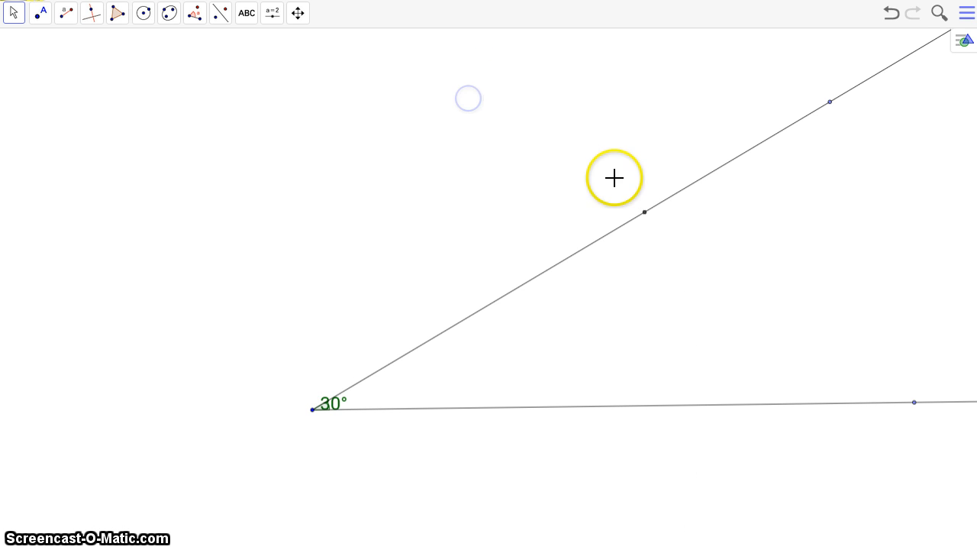
Draw a segment along the upper ray from the vertex to the marked intersection point
left_click(66, 13)
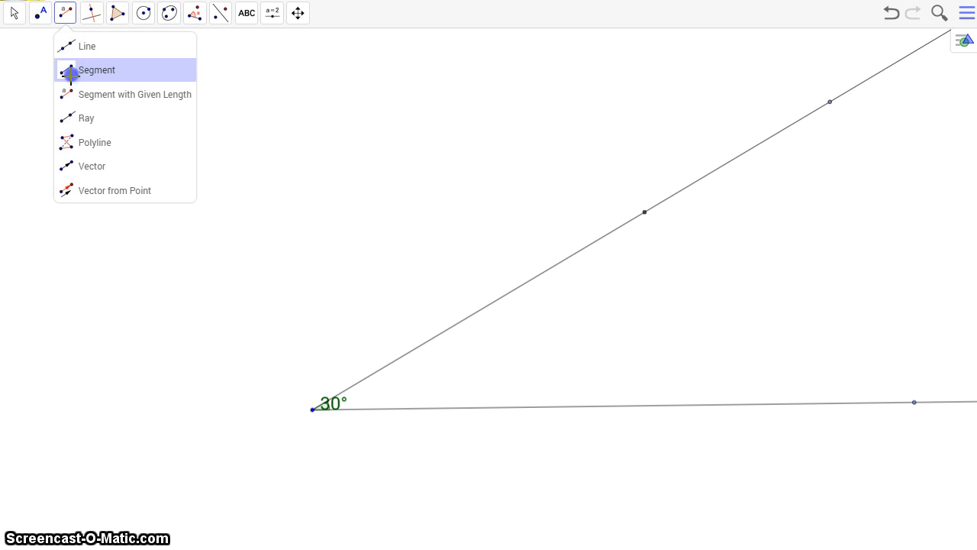
left_click(70, 73)
left_click_drag(579, 269, 643, 213)
Hide the upper ray and its outer point, keeping only the segment as the upper side
left_click(13, 13)
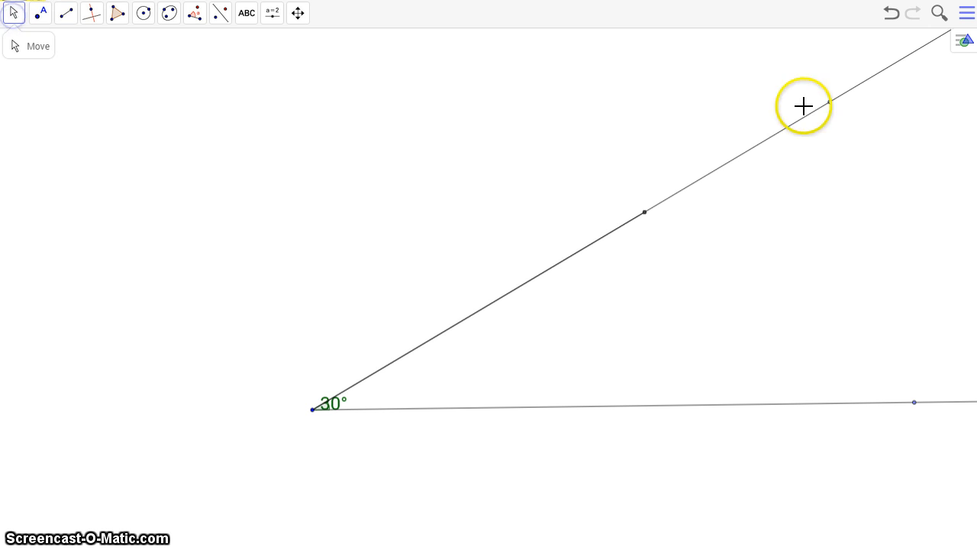
left_click(15, 48)
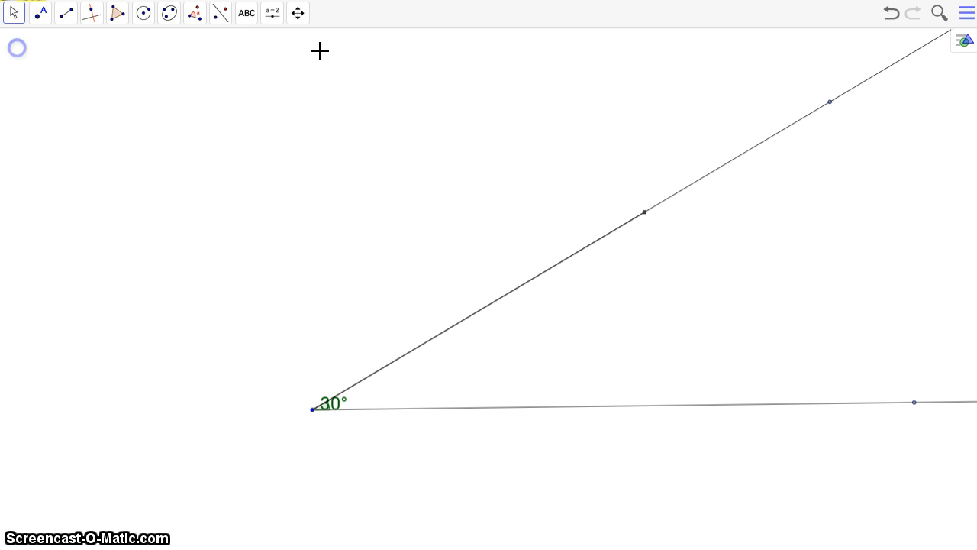
left_click(831, 102)
right_click(806, 117)
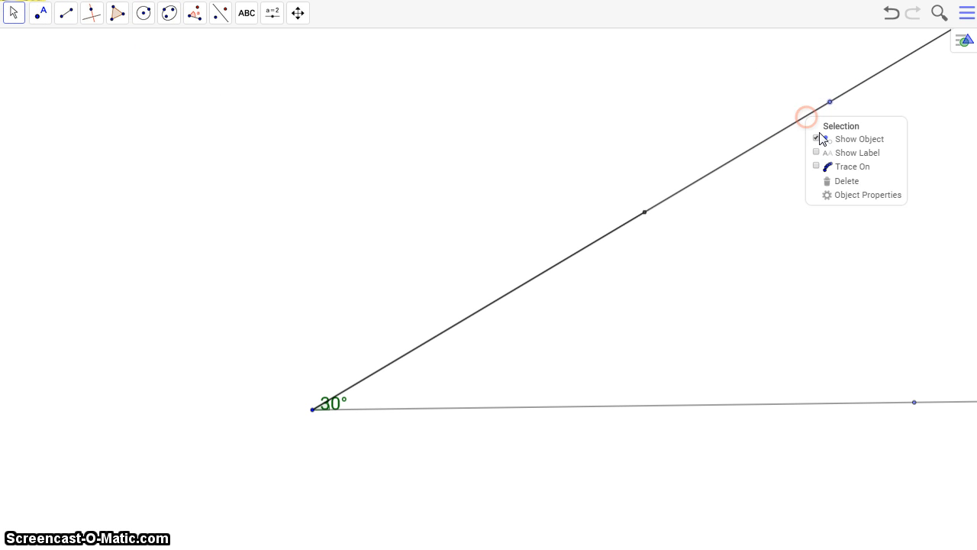
left_click(817, 140)
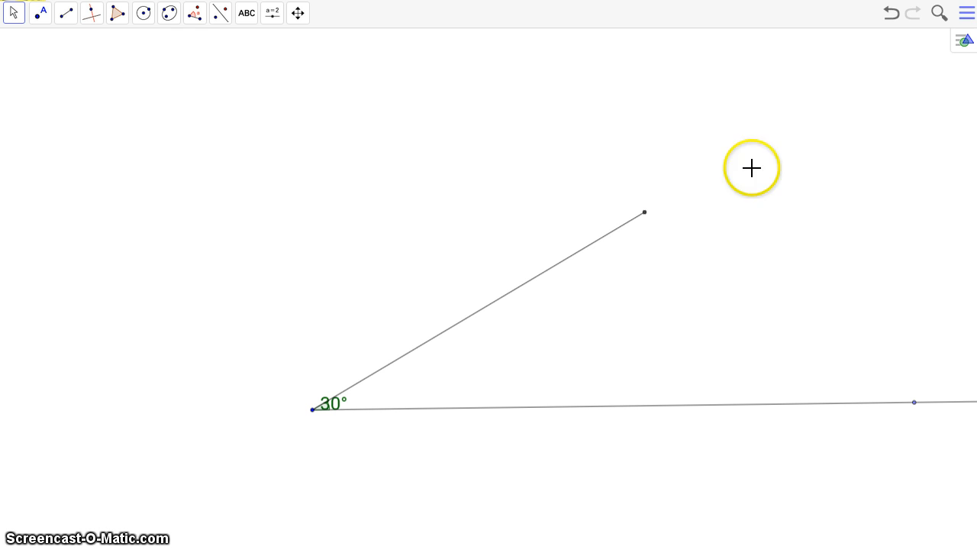
Add a length measurement label to the upper side of the 30° angle
left_click(218, 17)
mouse_move(194, 15)
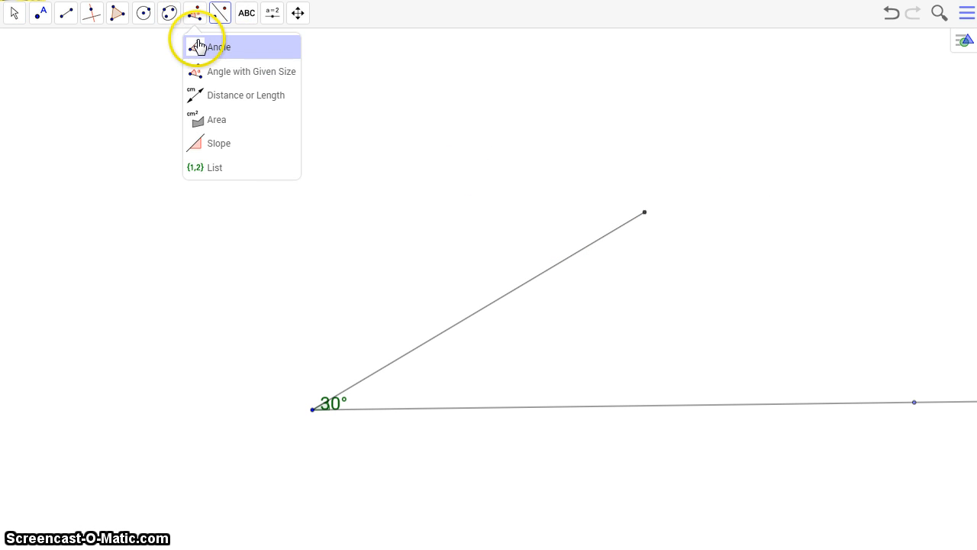
left_click(217, 98)
left_click(478, 313)
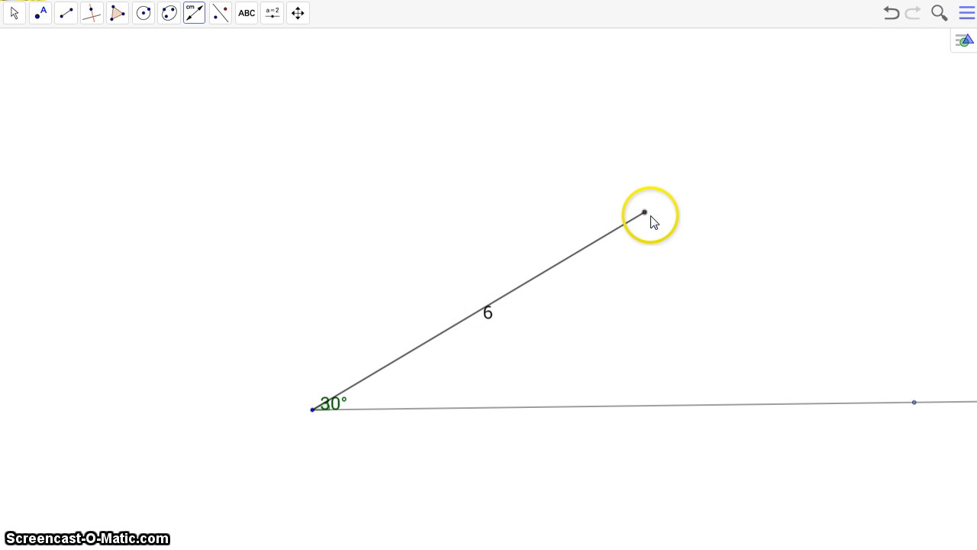
Create a segment with given length 3 from the outer endpoint of the upper side and add its length label
left_click(68, 17)
left_click(77, 69)
left_click(66, 13)
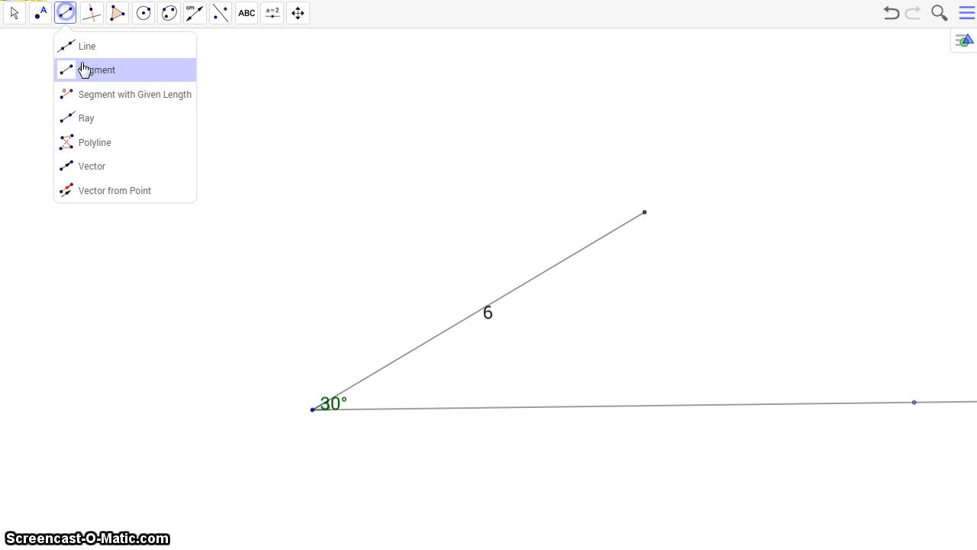
left_click(81, 94)
left_click(646, 211)
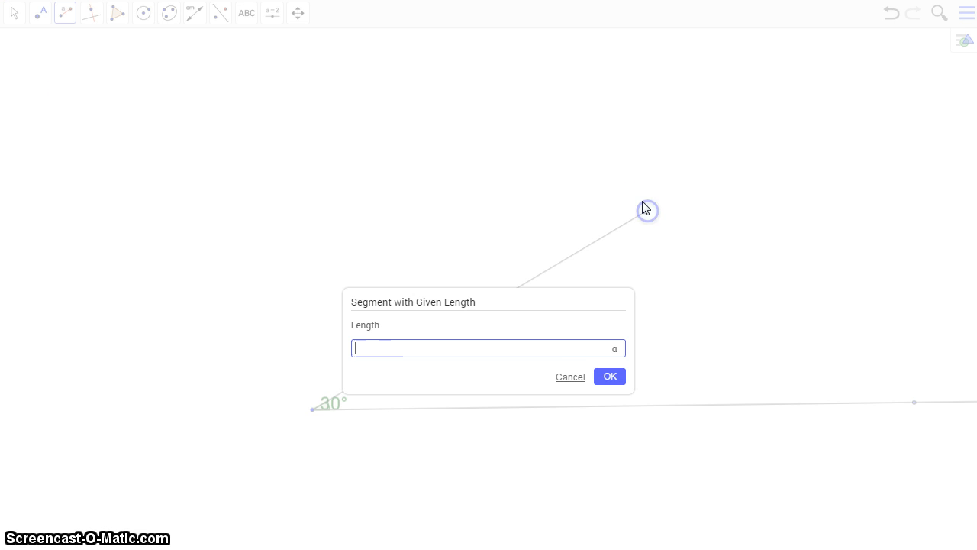
type("3")
left_click(610, 378)
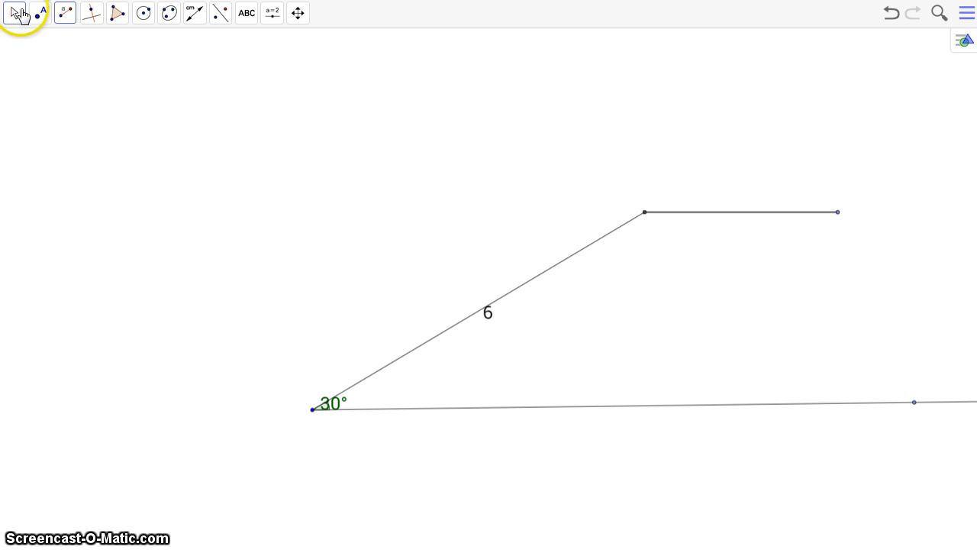
left_click(194, 13)
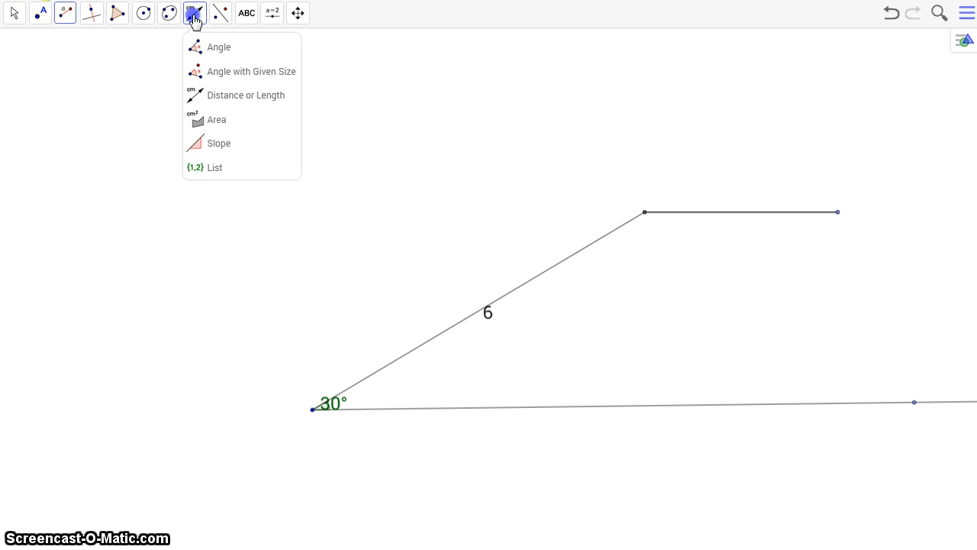
left_click(745, 213)
Swing the free endpoint of the length-3 segment down to the lower ray, back and forth near it, and away again
left_click(38, 13)
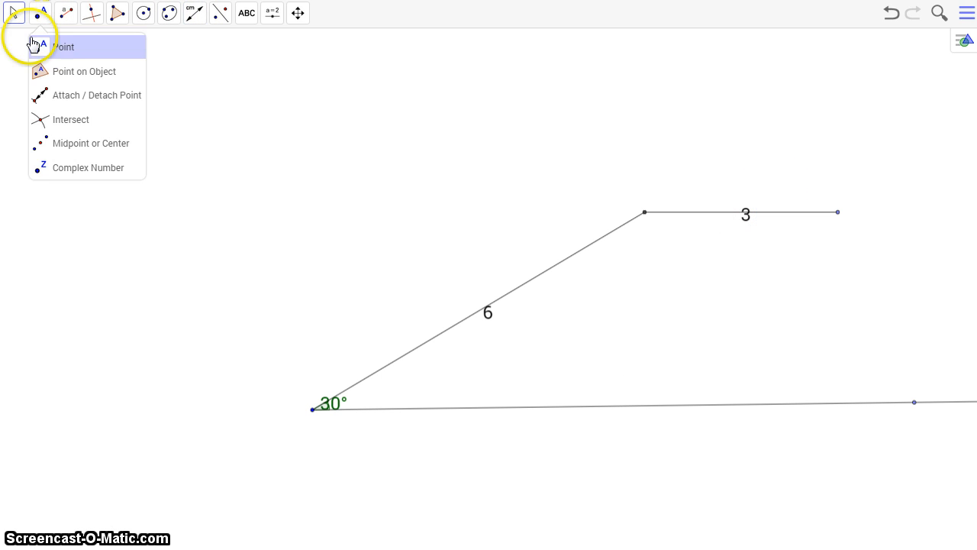
left_click(35, 44)
left_click(853, 217)
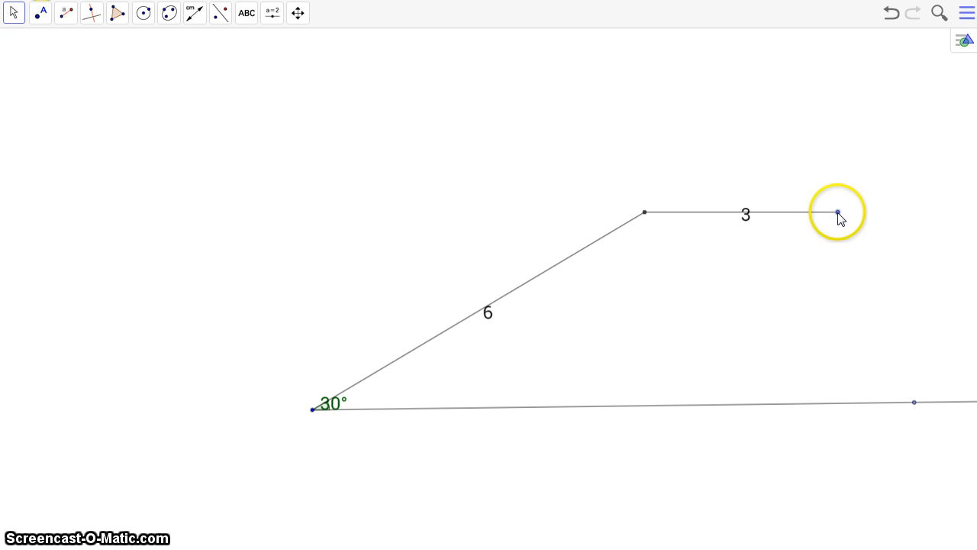
left_click_drag(775, 291, 685, 314)
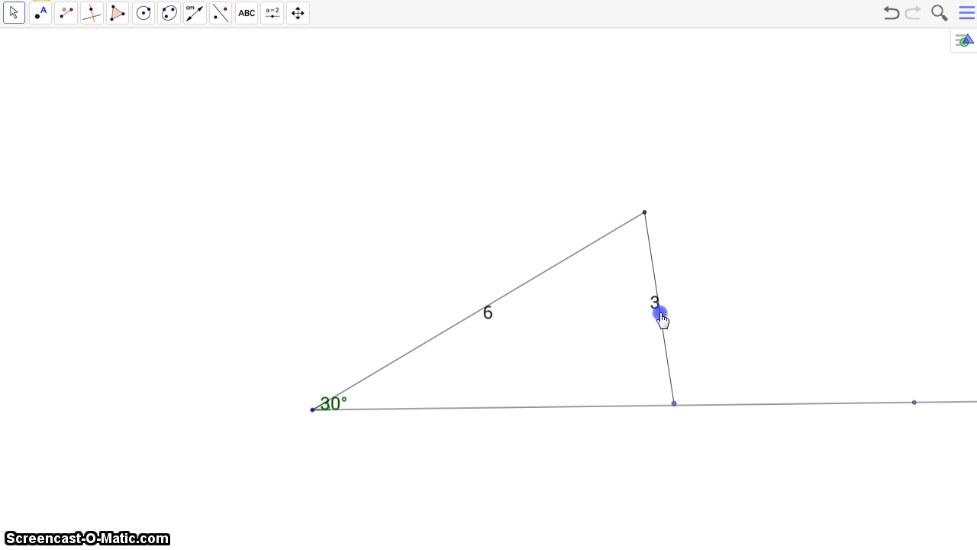
left_click_drag(605, 307, 643, 313)
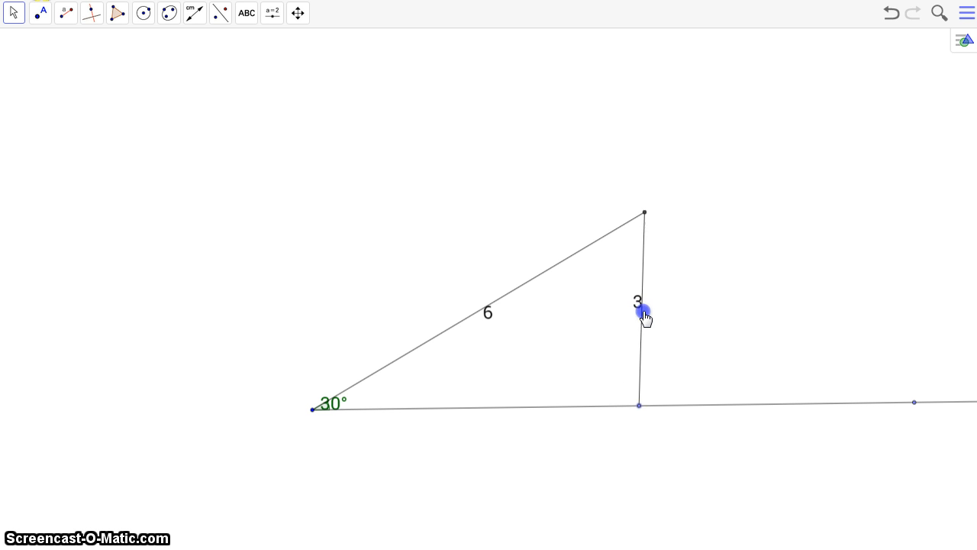
left_click_drag(713, 309, 747, 285)
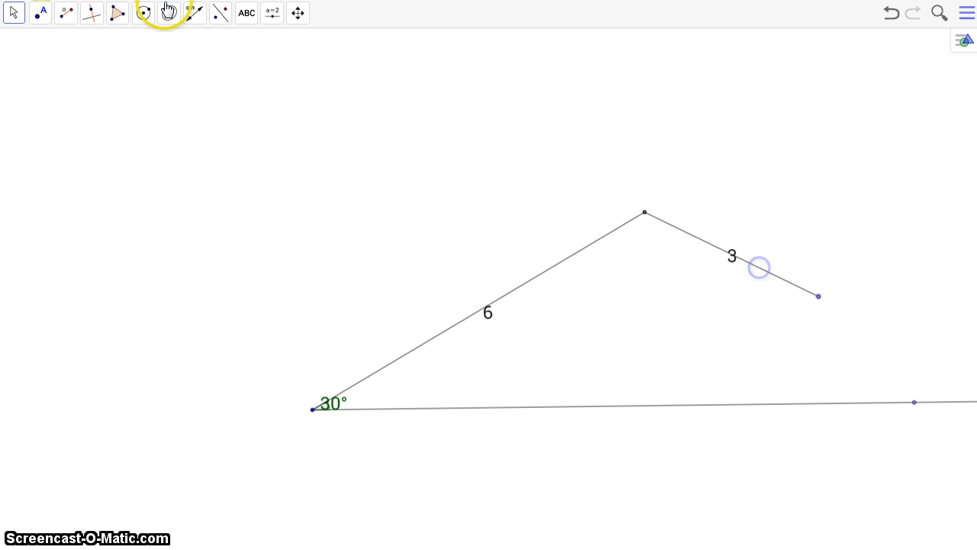
Draw a circle centred at the upper endpoint through the length-3 segment's free end, and mark the point where it touches the lower ray
left_click(144, 14)
left_click(149, 46)
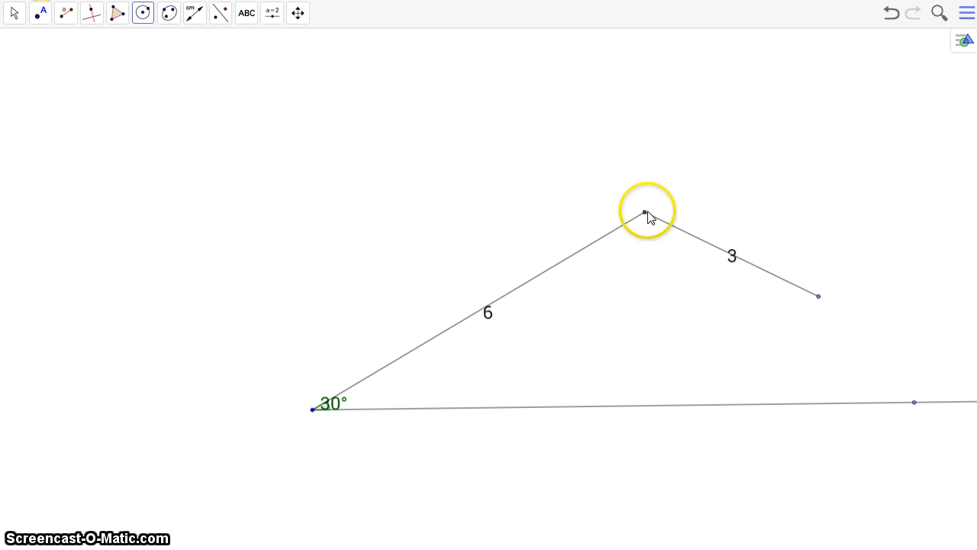
left_click(819, 296)
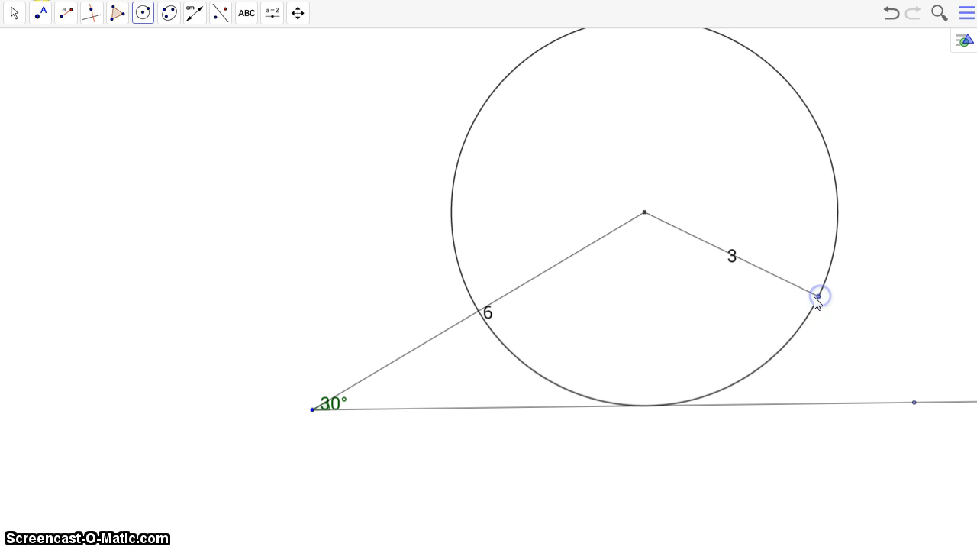
left_click(40, 15)
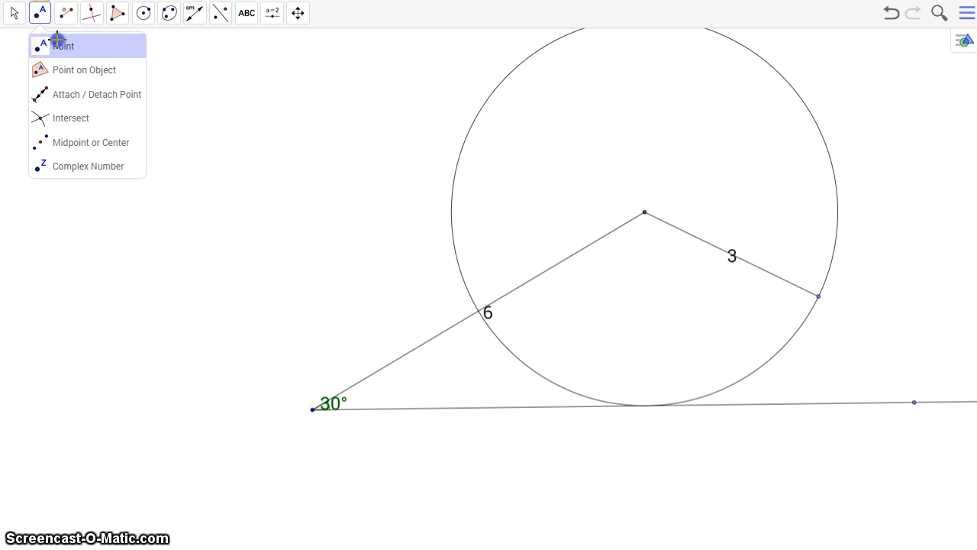
left_click(55, 41)
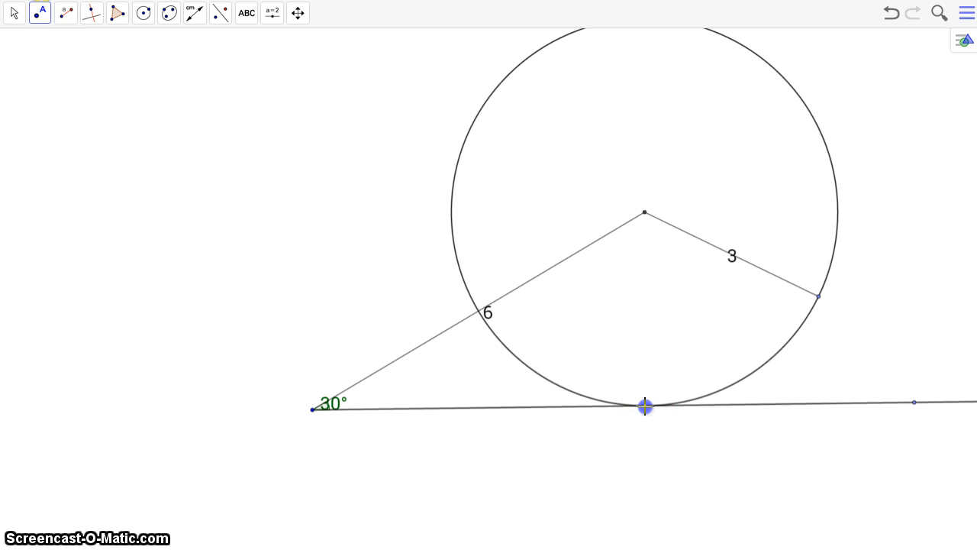
Hide the circle together with the length-3 segment and its free endpoint
left_click(17, 18)
left_click(14, 38)
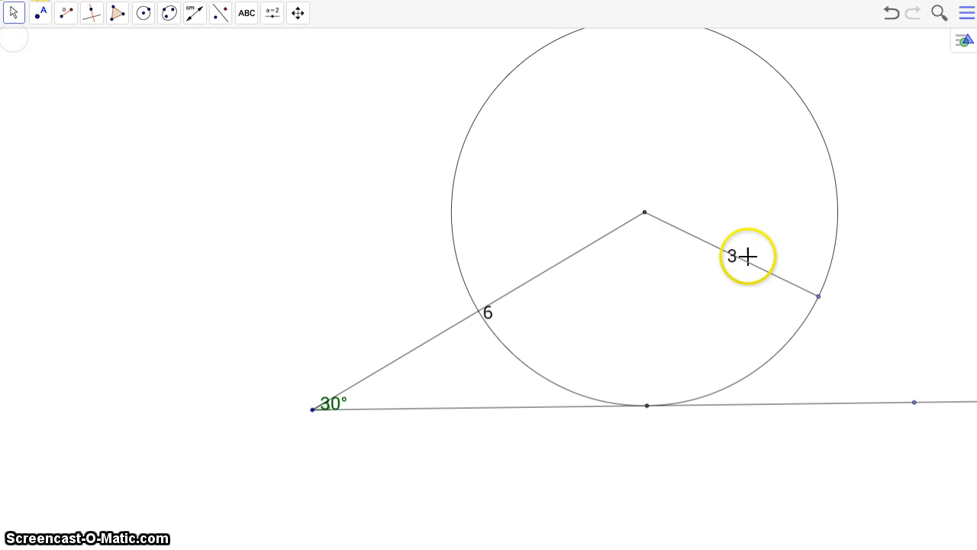
right_click(823, 285)
left_click(832, 306)
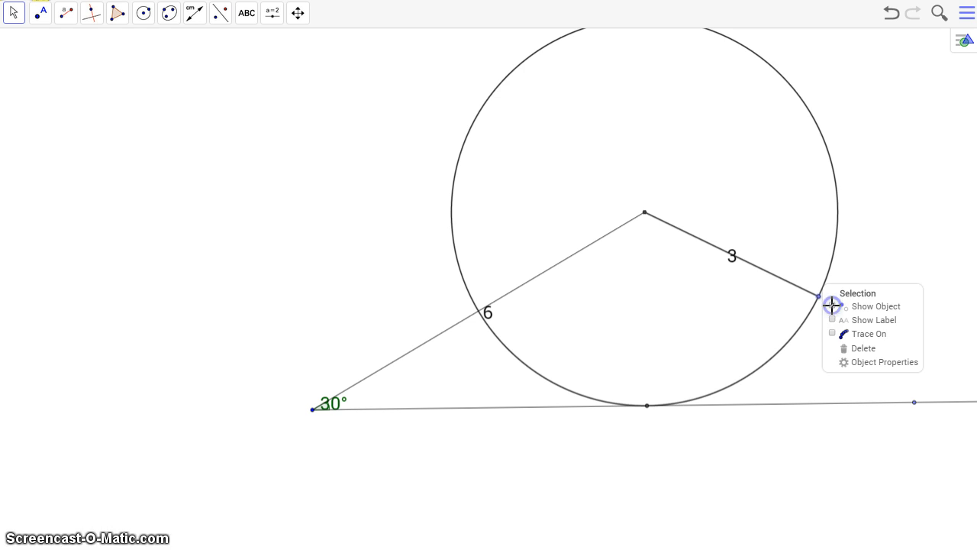
Draw a segment from the upper endpoint to the marked point on the lower ray and add its length label
left_click(68, 15)
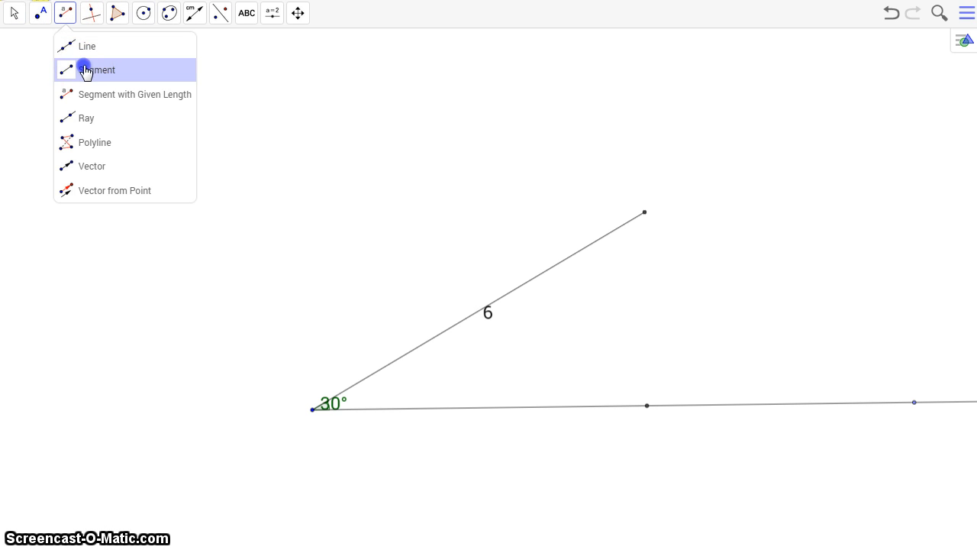
left_click(82, 68)
left_click(647, 406)
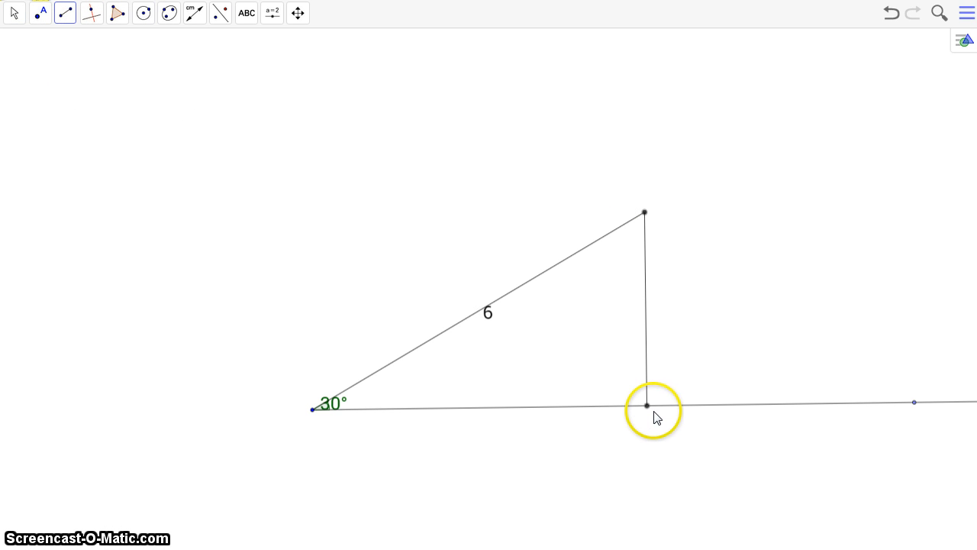
left_click(196, 18)
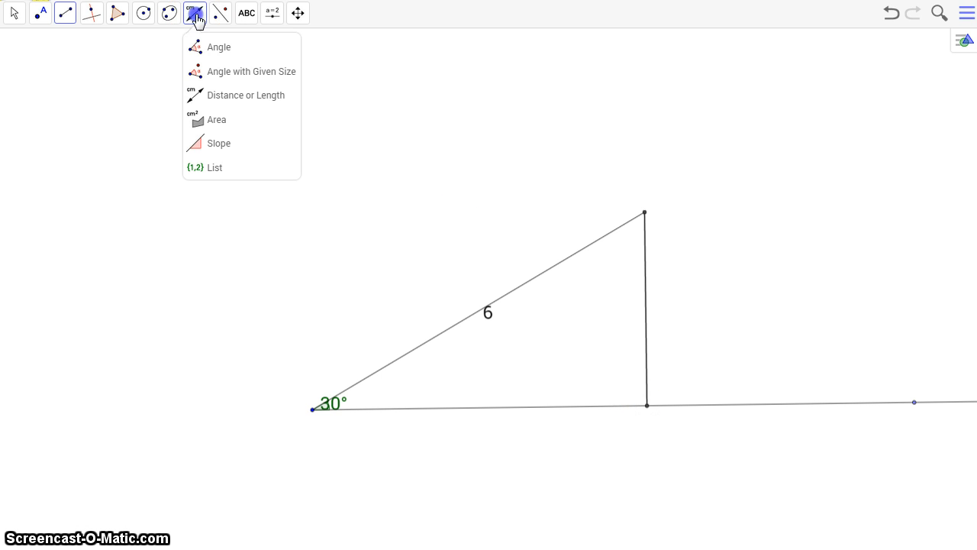
left_click(646, 284)
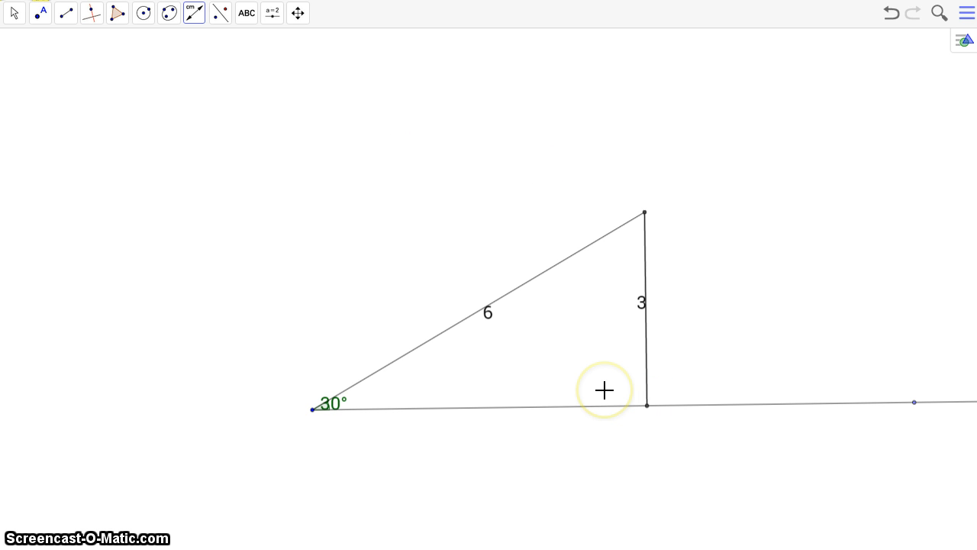
Measure the triangle's interior angle at the marked point on the lower ray, between the new side and the base
left_click(196, 15)
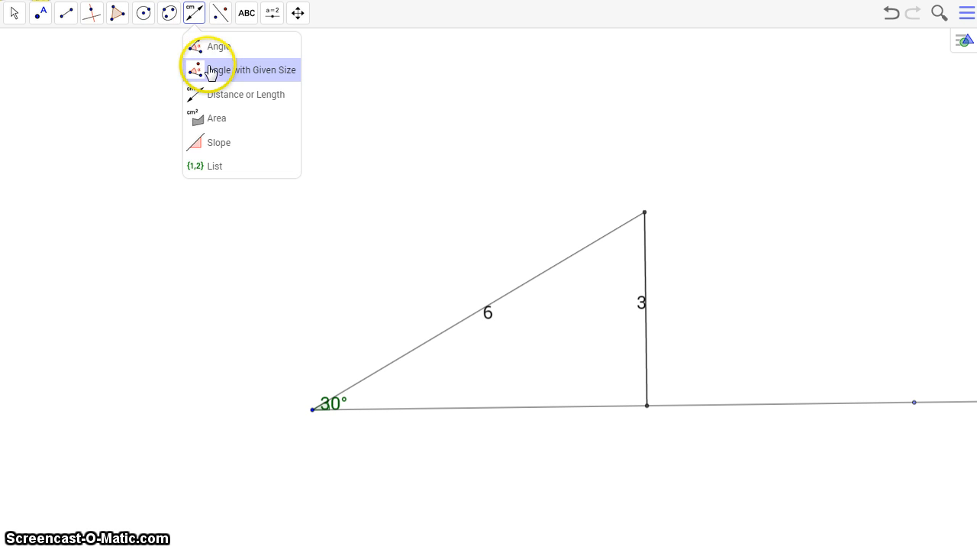
left_click(202, 47)
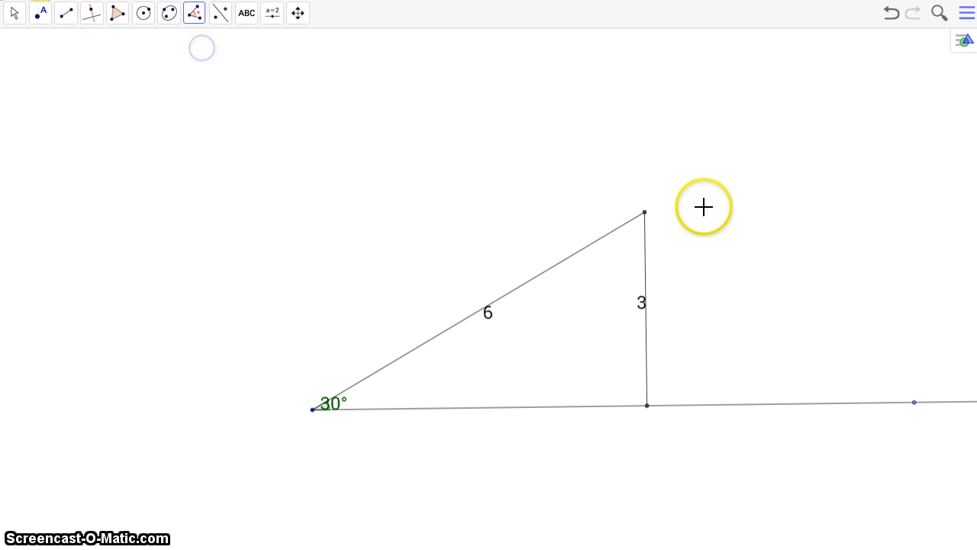
left_click(644, 213)
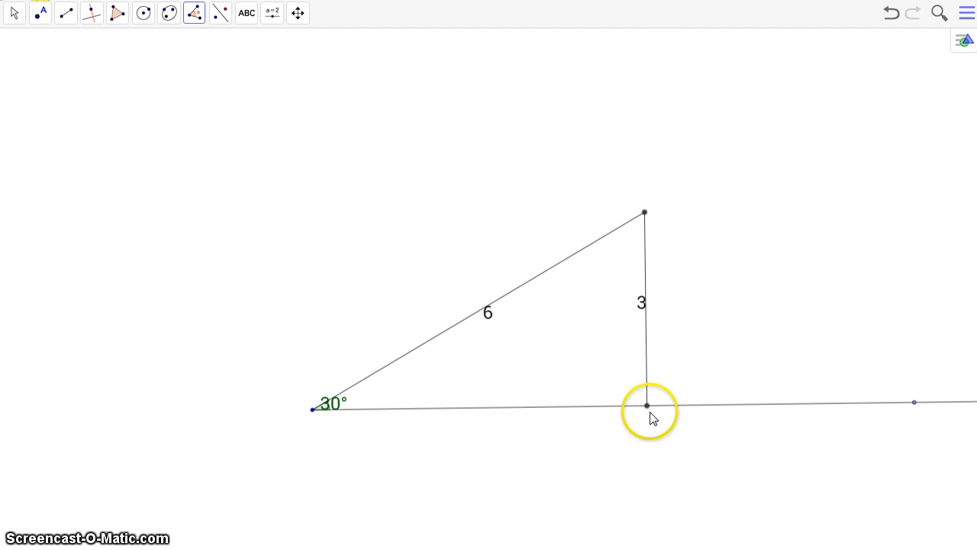
left_click(648, 406)
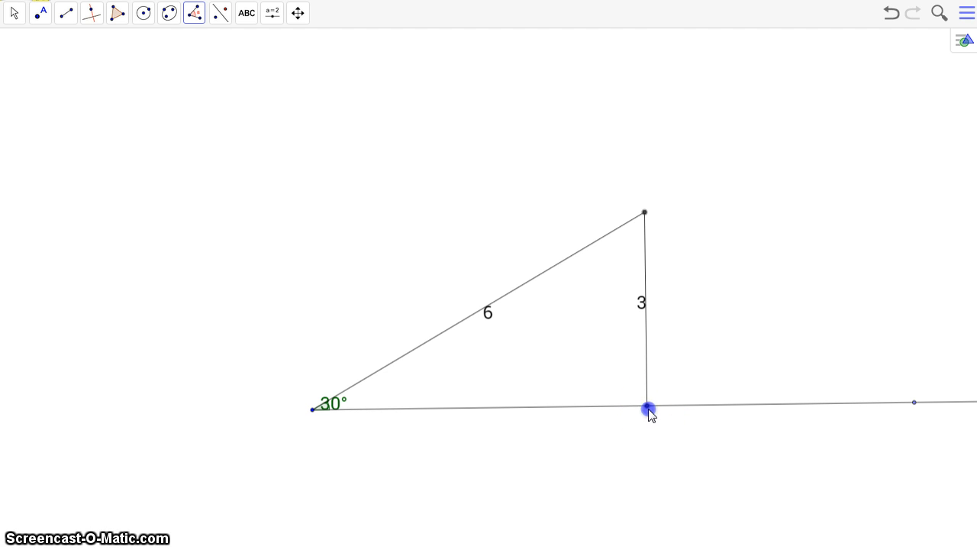
left_click(312, 410)
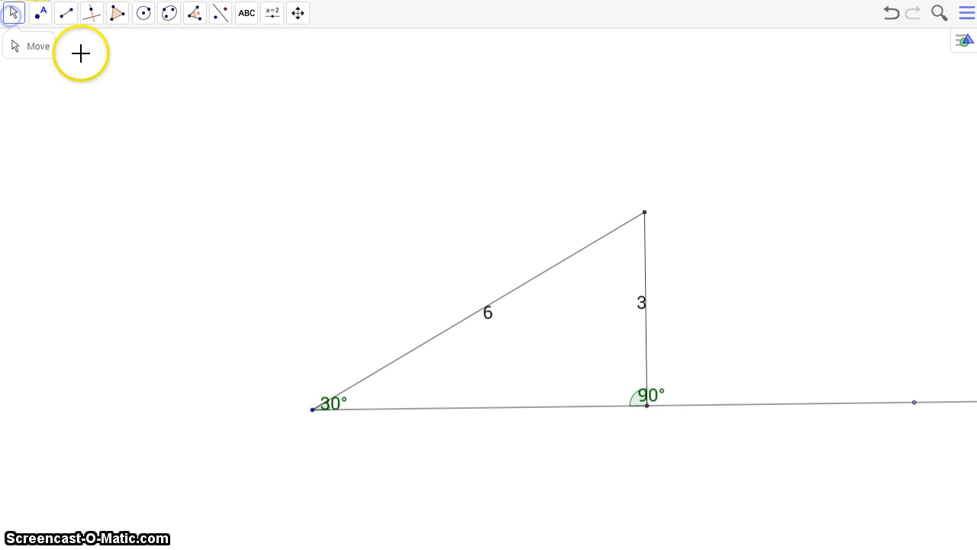
left_click(635, 393)
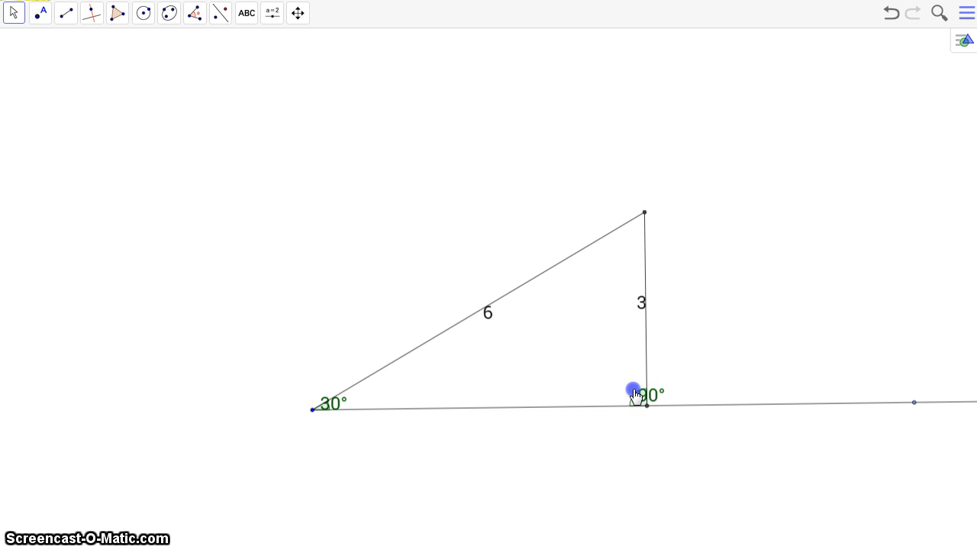